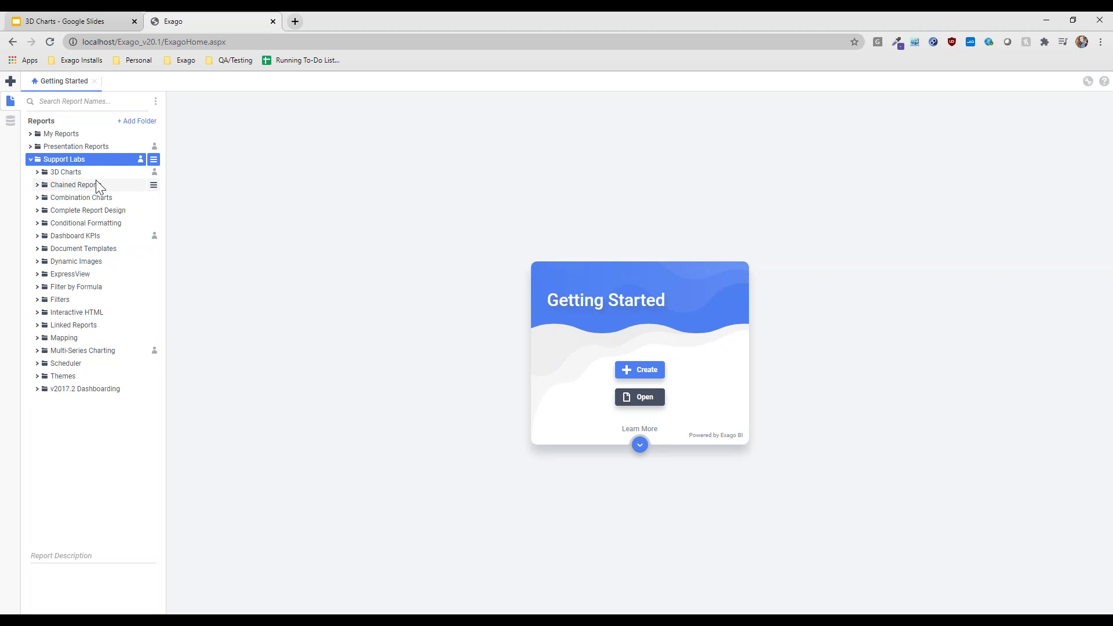
# Run the Scatter Chart report from the 3D Charts folder under Support Labs
pyautogui.click(80, 173)
pyautogui.click(79, 225)
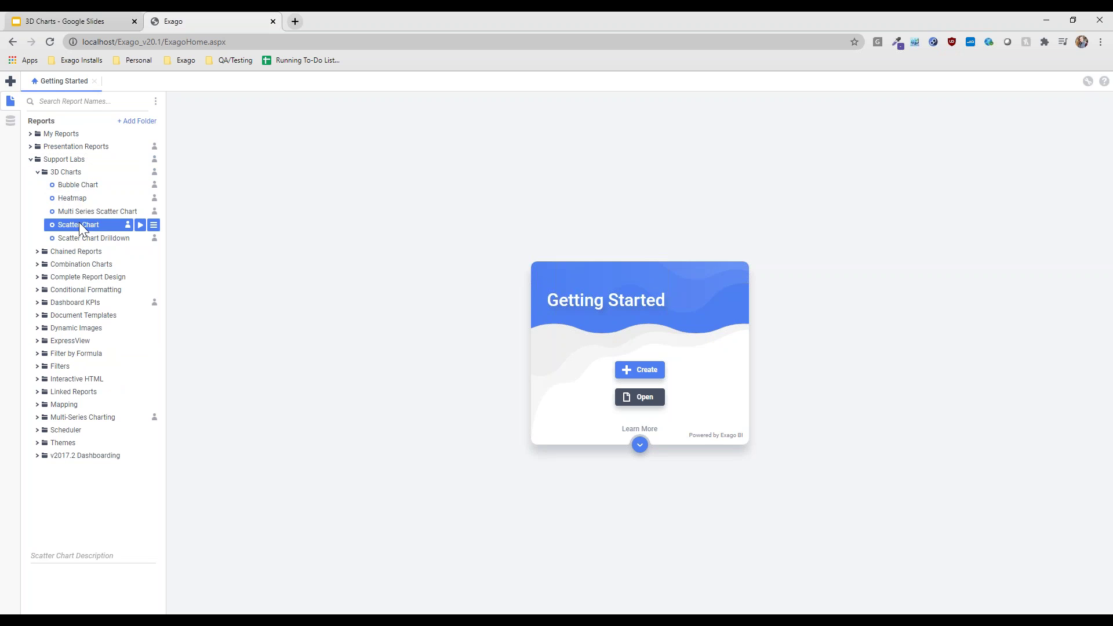
pyautogui.click(140, 225)
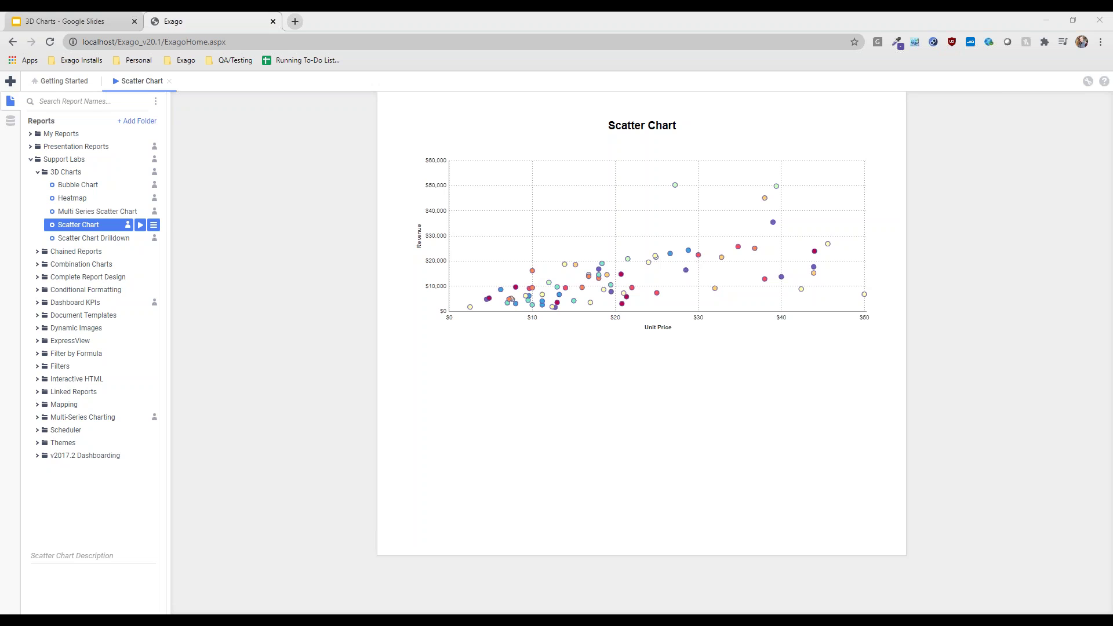
# View the drilldown details of several points across the scatter chart, from low to high revenue
pyautogui.click(489, 301)
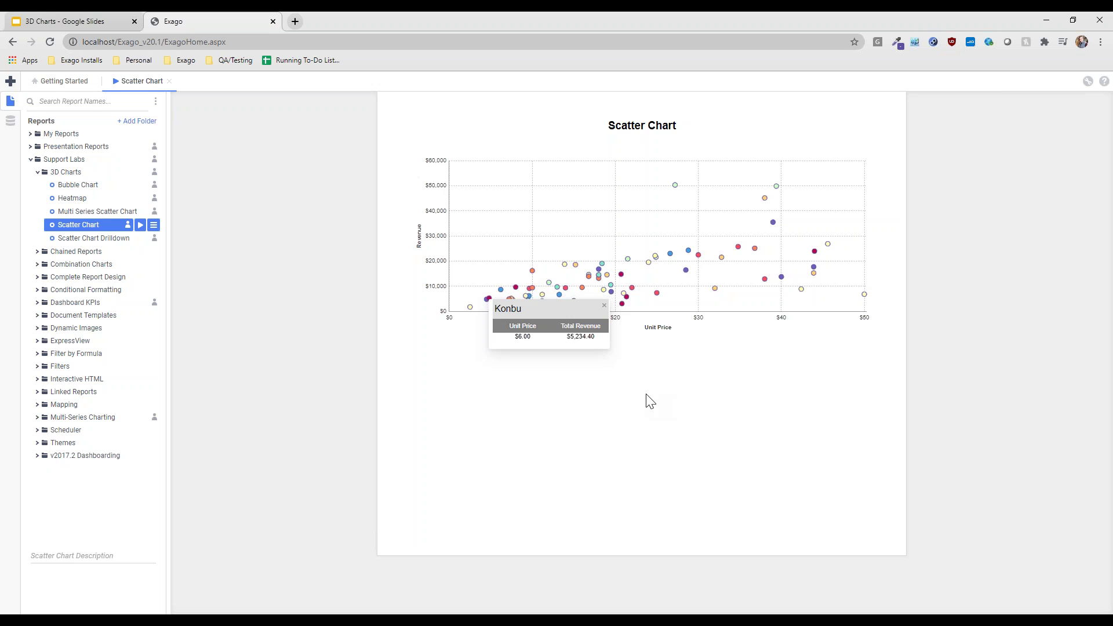
pyautogui.click(599, 269)
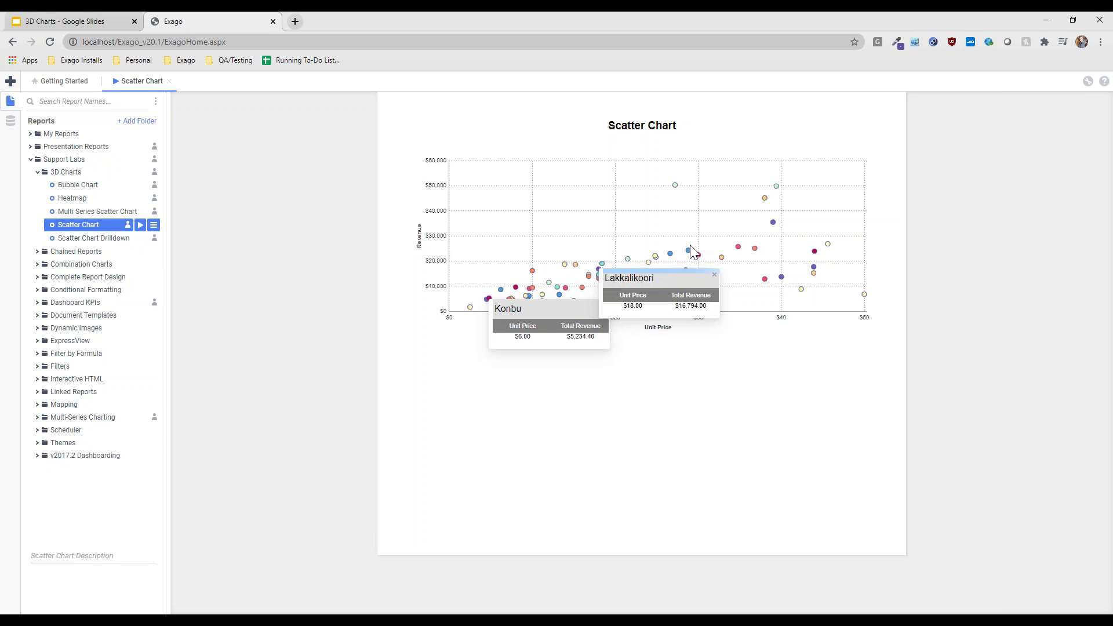
pyautogui.click(691, 250)
pyautogui.click(675, 185)
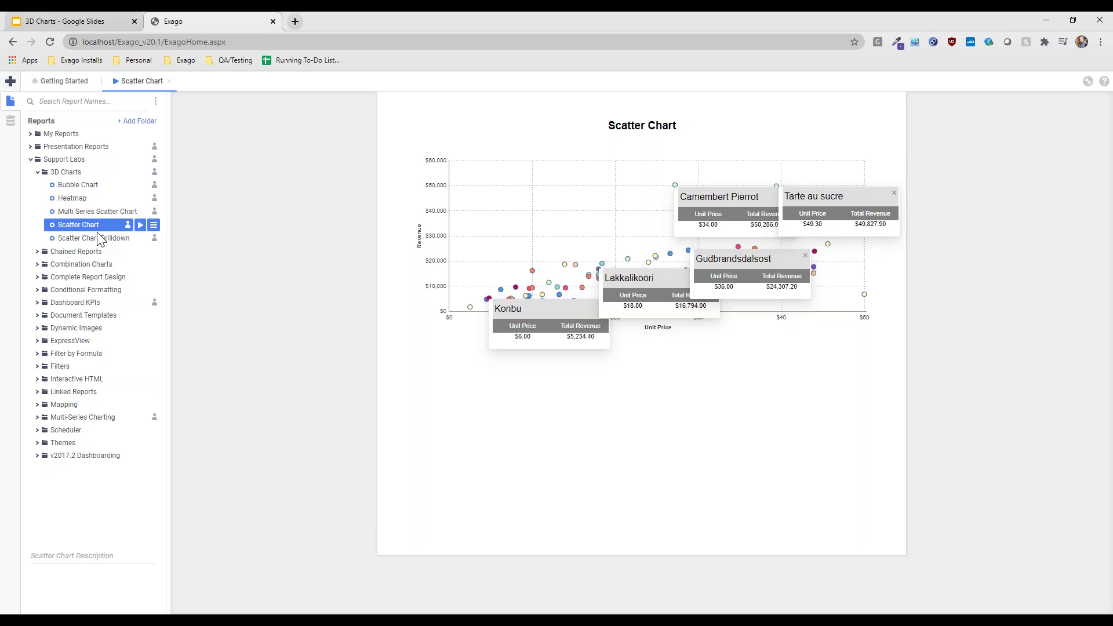
# Open the Scatter Chart report for editing and review its report sorts
pyautogui.doubleClick(82, 225)
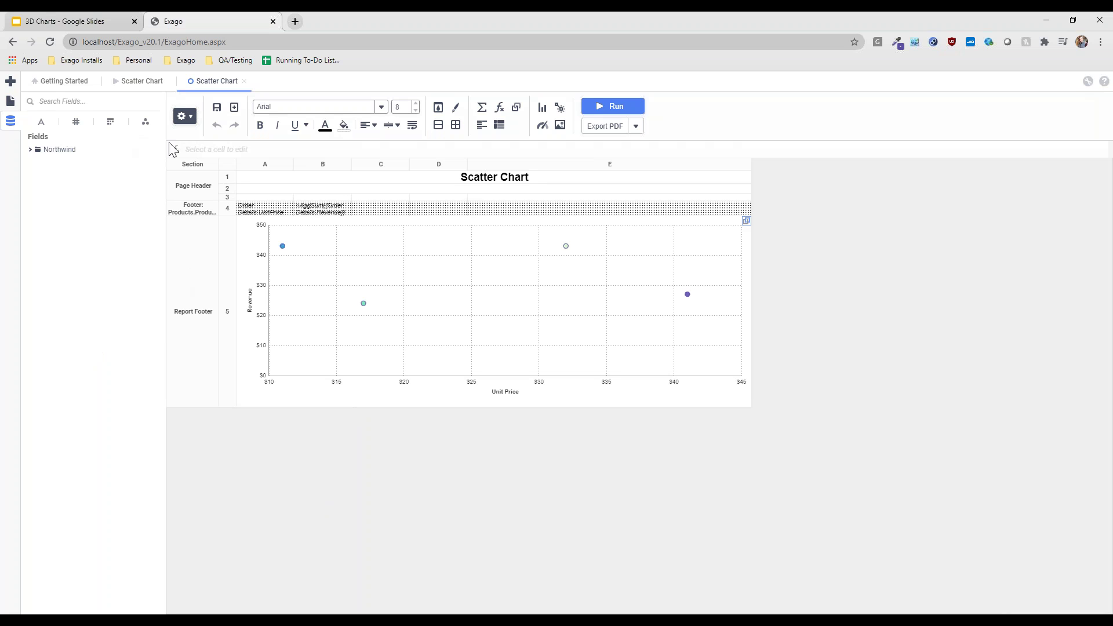
pyautogui.click(185, 118)
pyautogui.click(203, 185)
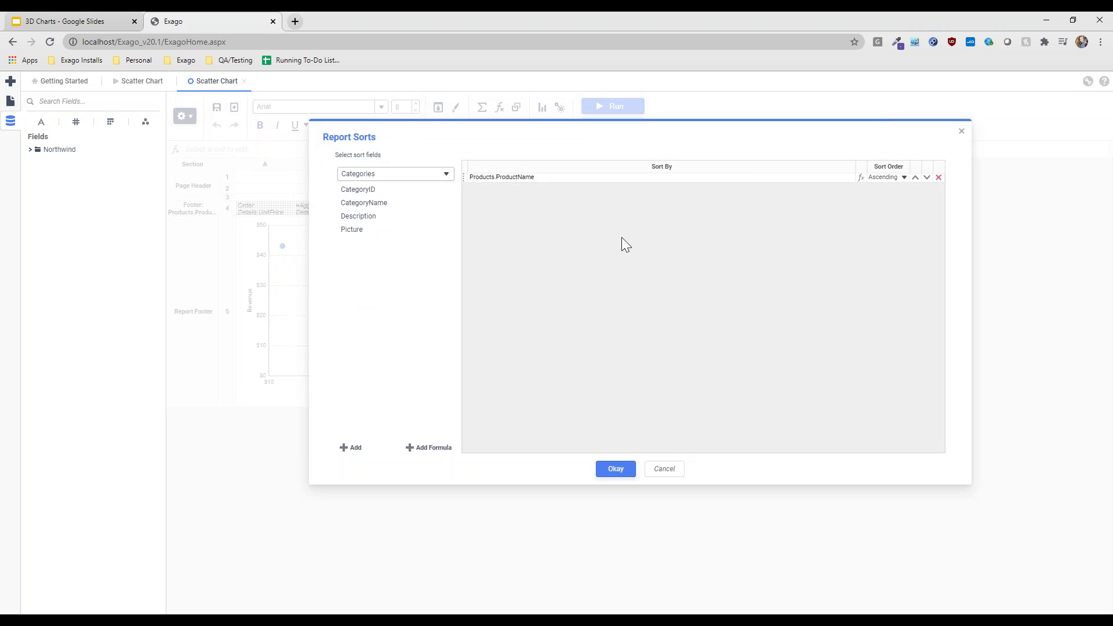
pyautogui.click(616, 469)
# Widen the Section column to fit the footer name and inspect the unit price and revenue formulas in row 4
pyautogui.moveTo(224, 171); pyautogui.dragTo(284, 172)
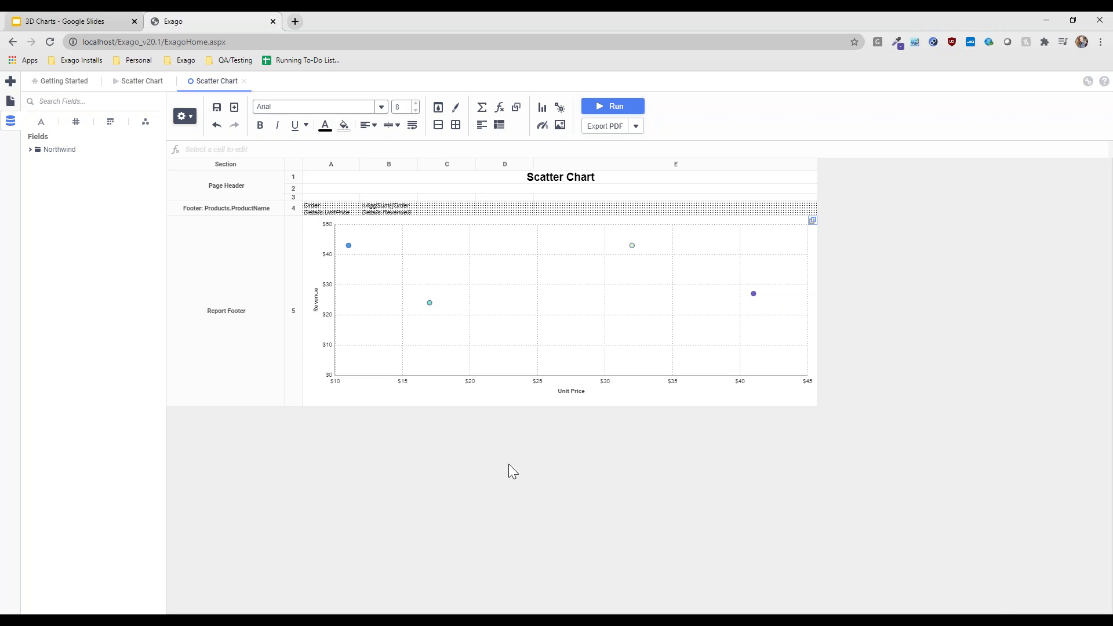
pyautogui.click(351, 210)
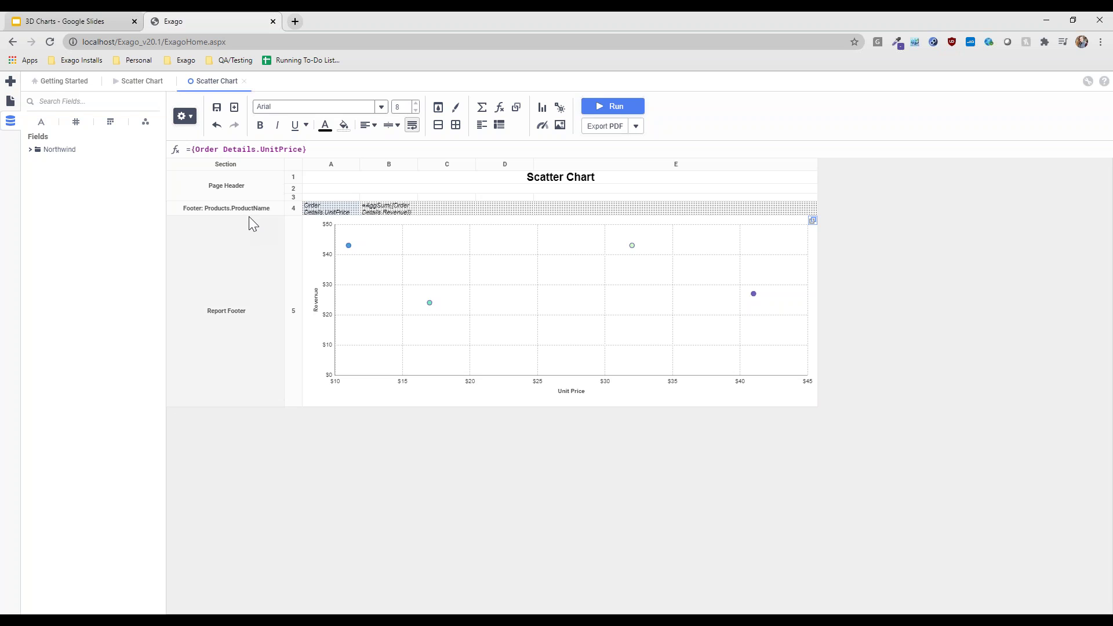
pyautogui.click(385, 210)
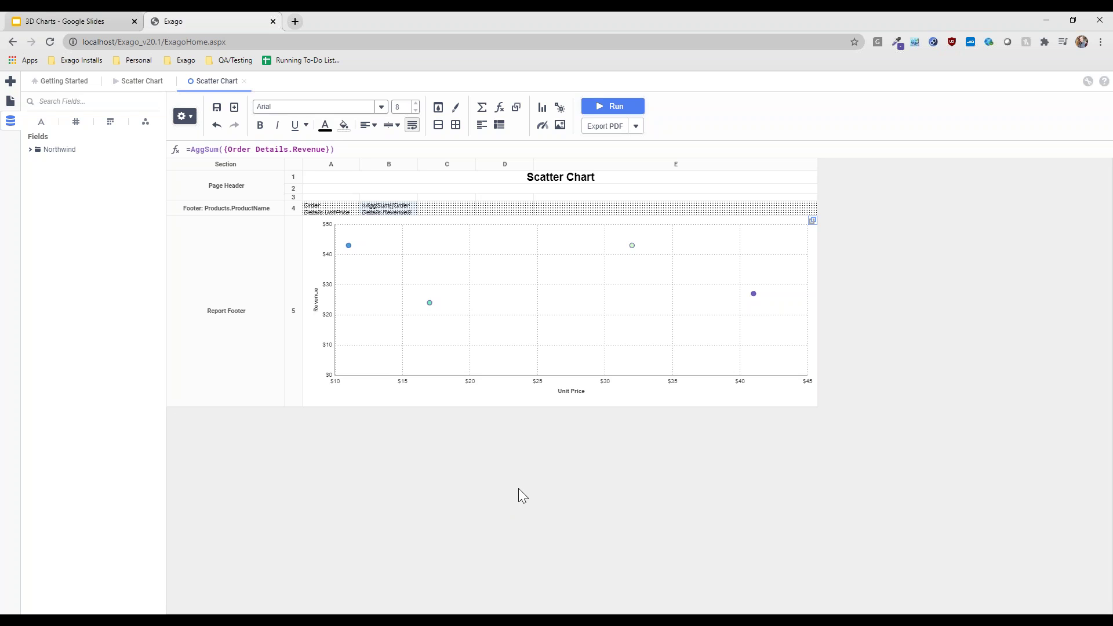
# Examine the scatter chart's type, data values and data layout in the Chart Wizard
pyautogui.click(488, 330)
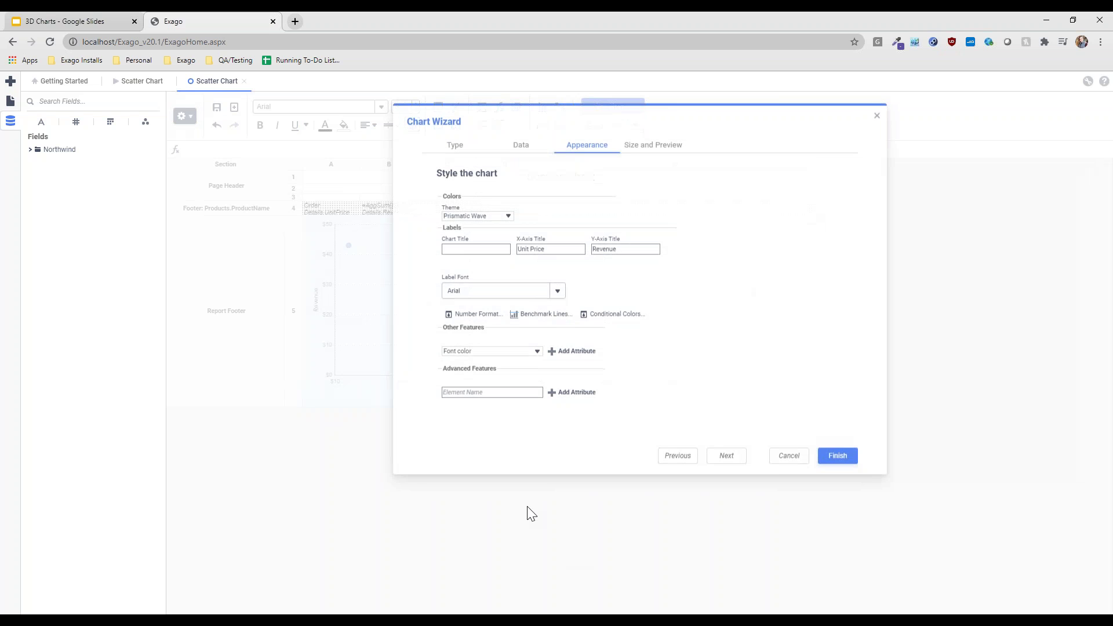
pyautogui.click(458, 148)
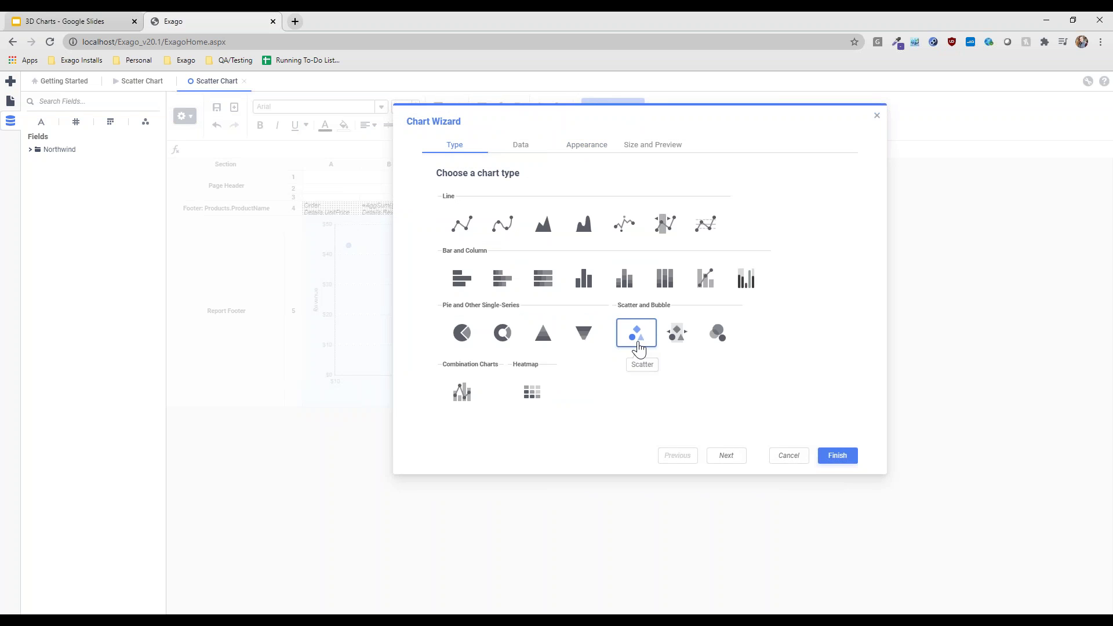
pyautogui.click(522, 148)
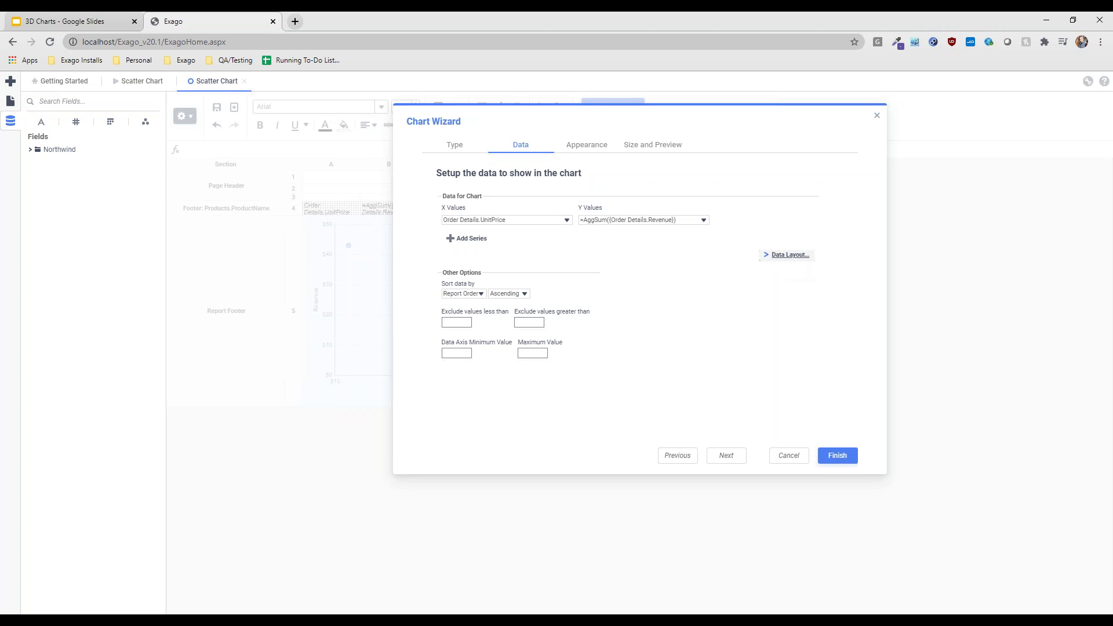
pyautogui.click(791, 256)
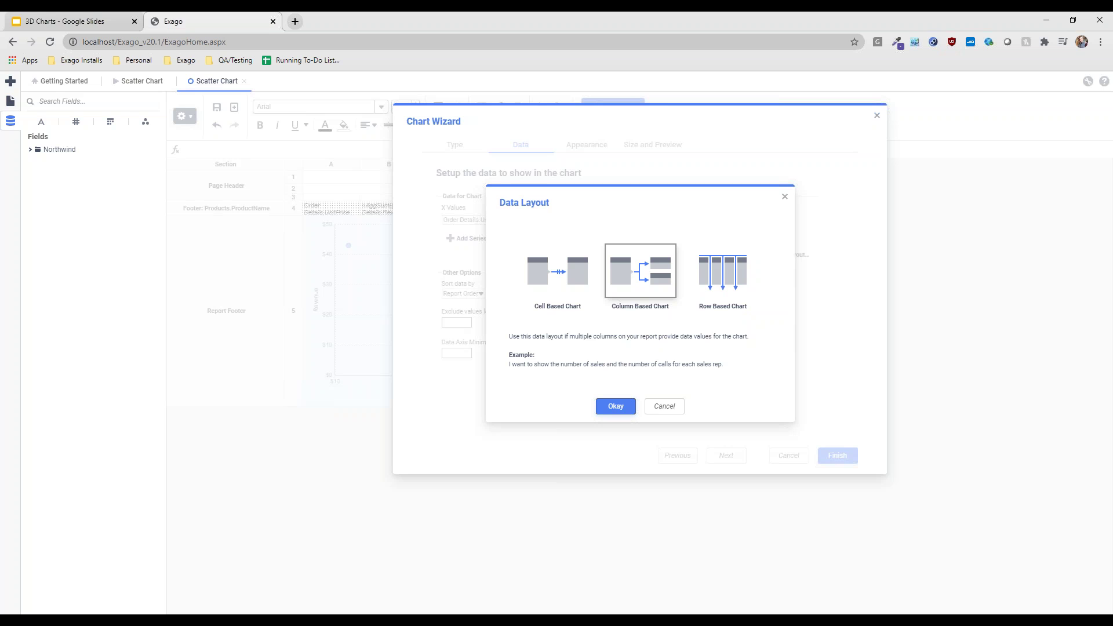
pyautogui.click(661, 407)
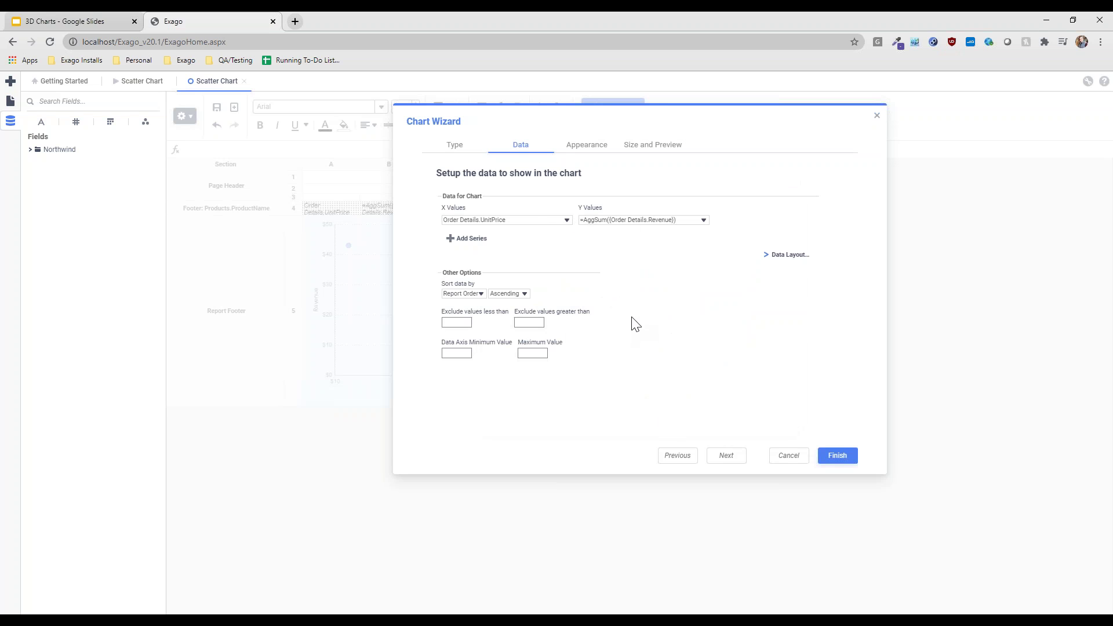
# Try out an extra data series and remove it, and review the chart's appearance settings before finishing the wizard
pyautogui.click(468, 238)
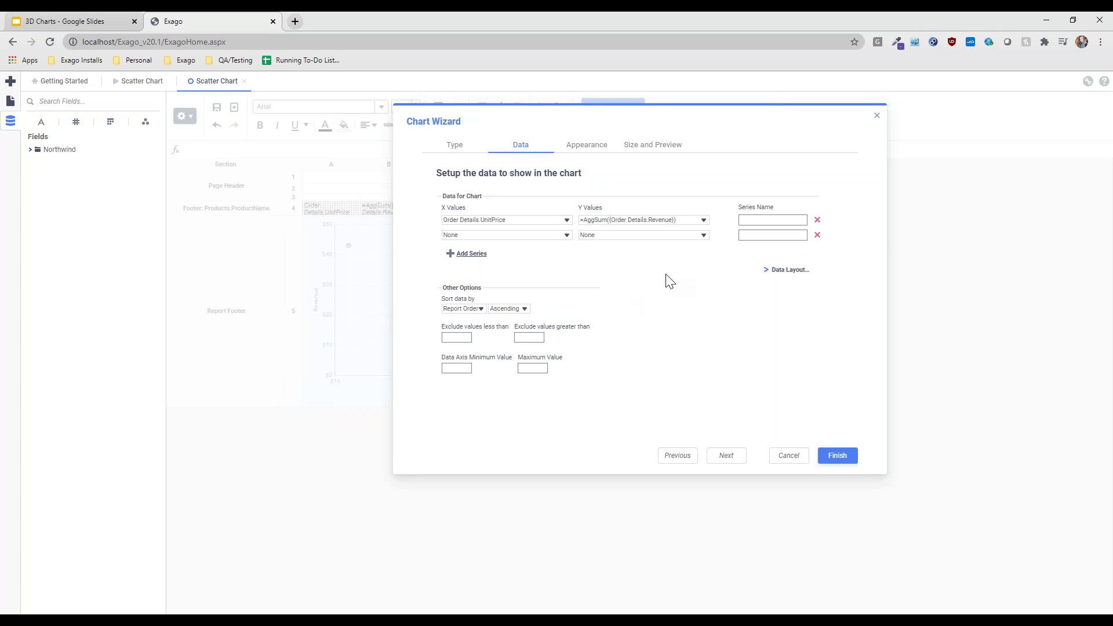
pyautogui.click(818, 235)
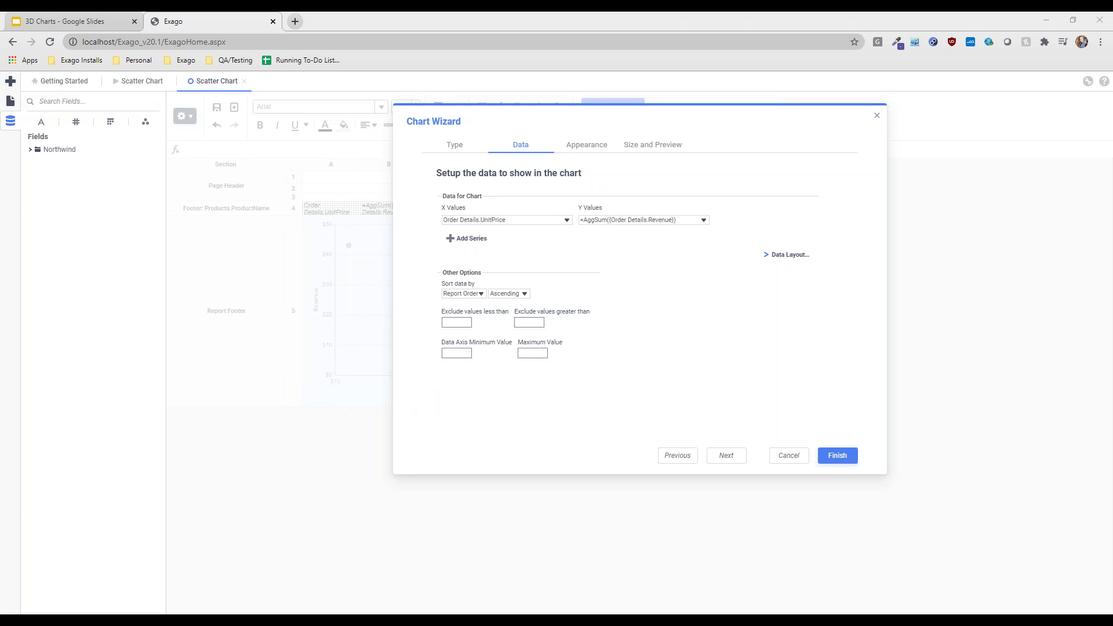
pyautogui.click(568, 149)
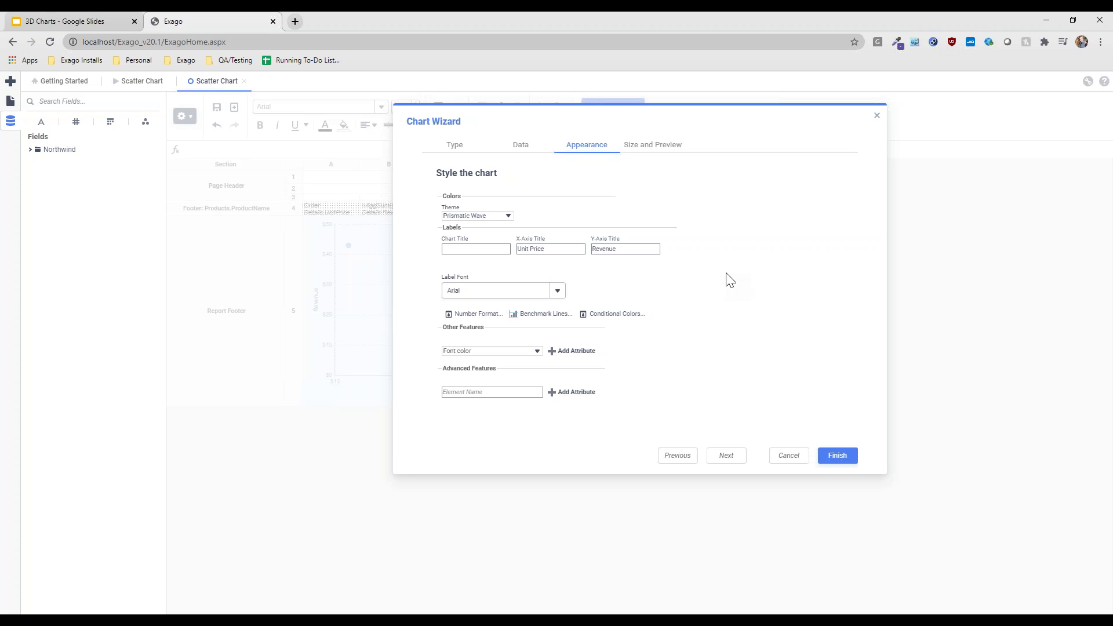
pyautogui.click(819, 454)
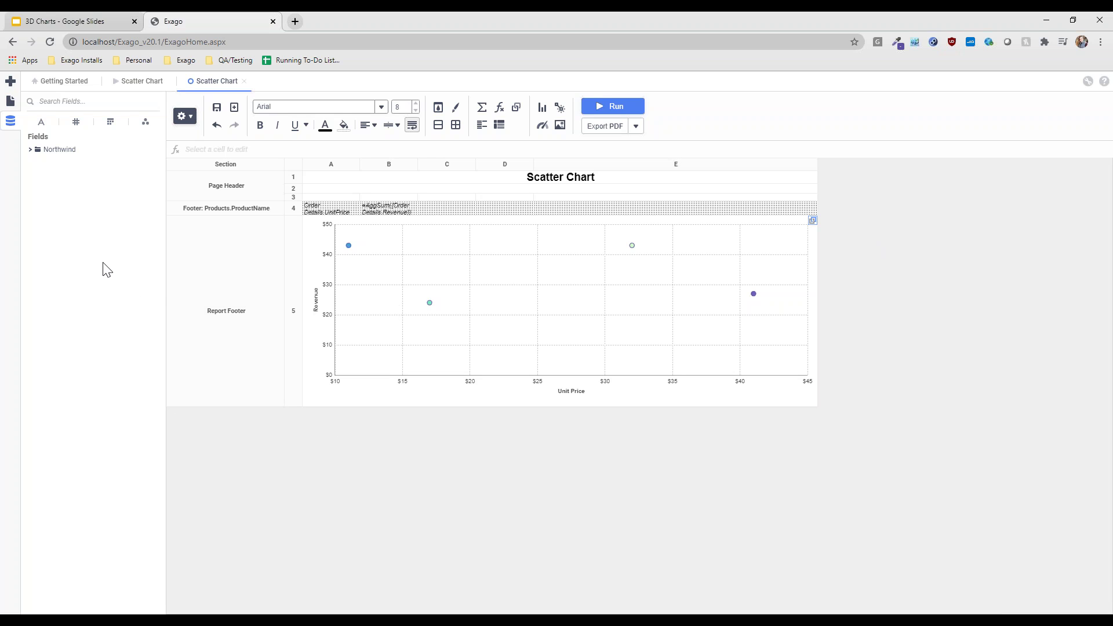
# Open the Scatter Chart Drilldown report for editing and widen its Section column to fit the footer name
pyautogui.click(10, 101)
pyautogui.doubleClick(83, 237)
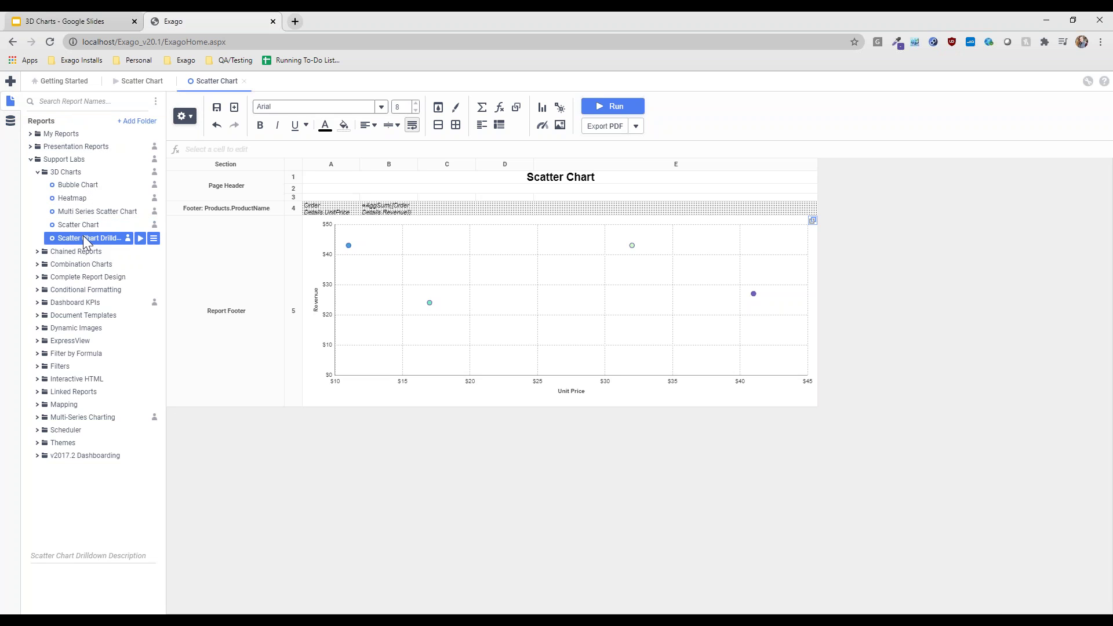
pyautogui.moveTo(219, 164); pyautogui.dragTo(271, 165)
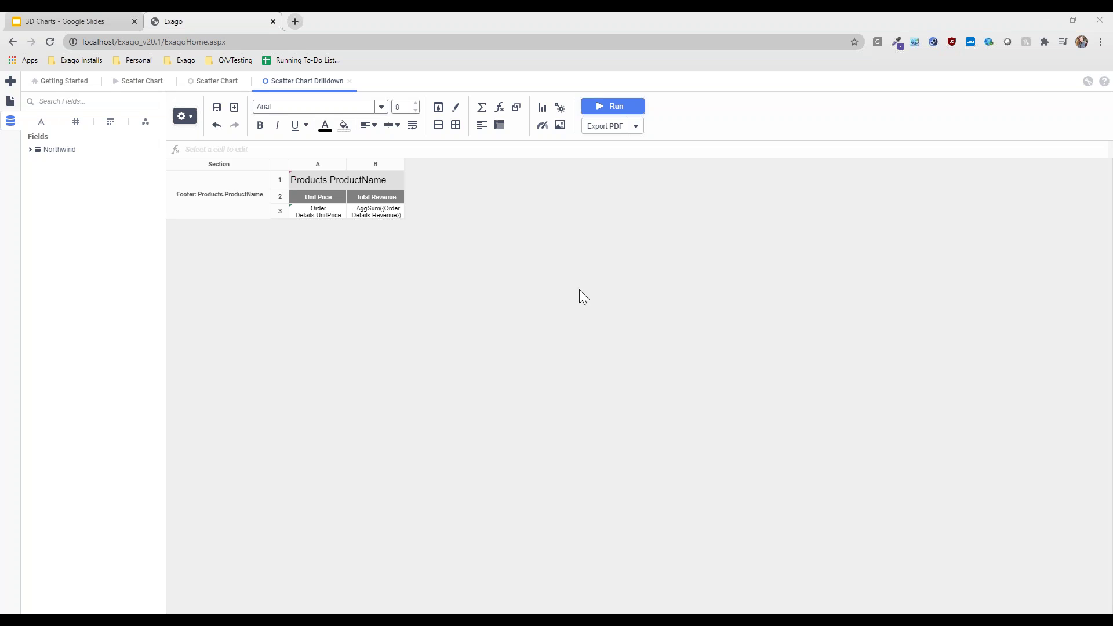
# Run the Multi Series Scatter Chart report from the 3D Charts folder
pyautogui.click(10, 101)
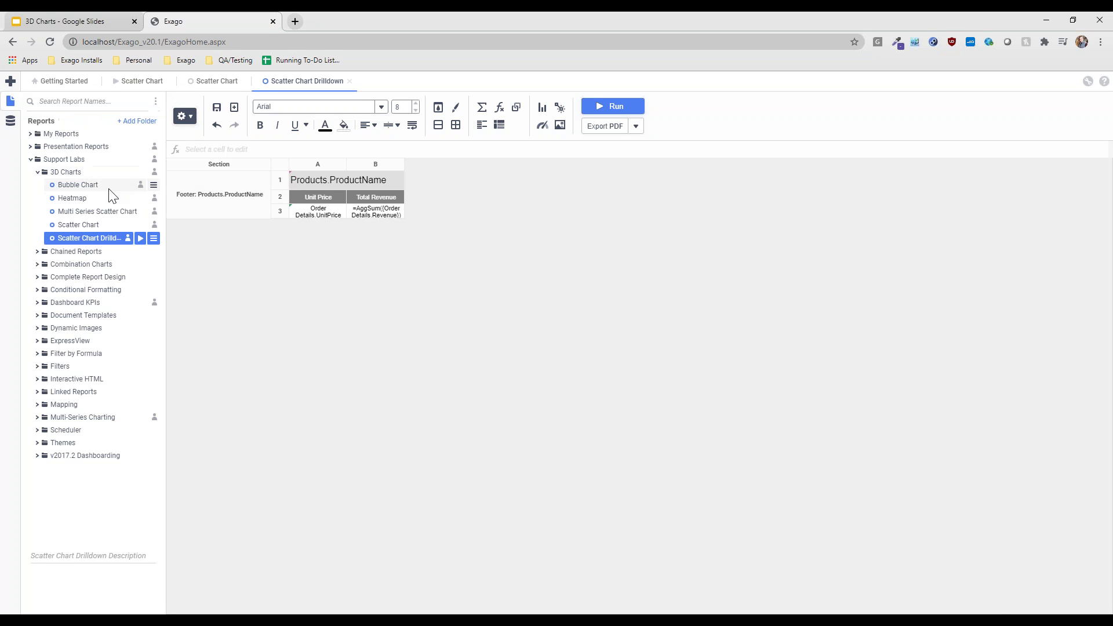
pyautogui.click(88, 212)
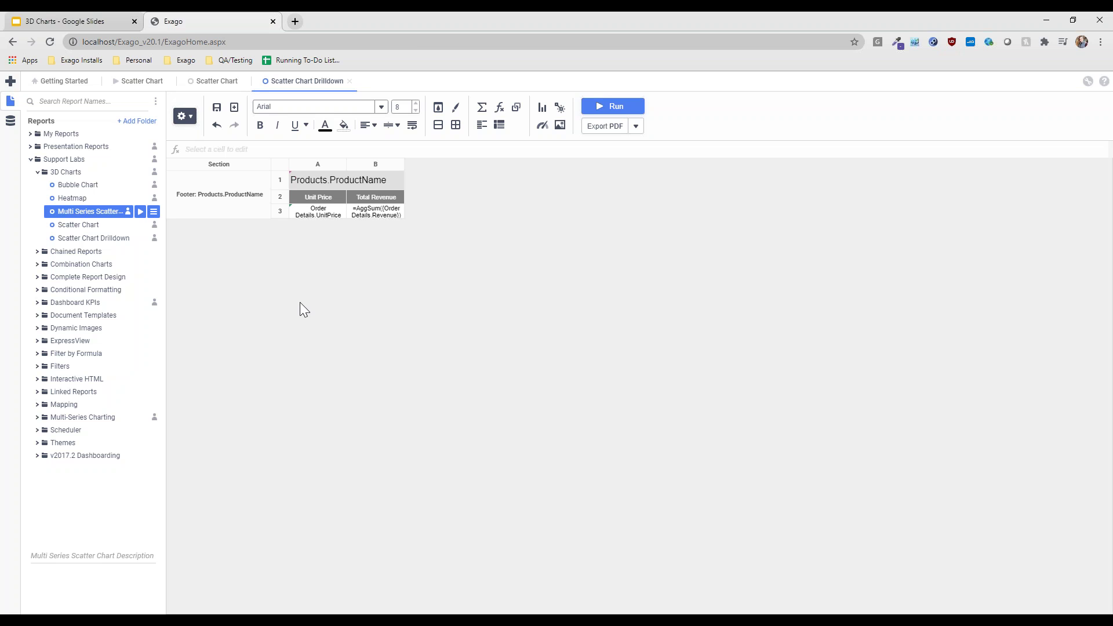
pyautogui.click(154, 212)
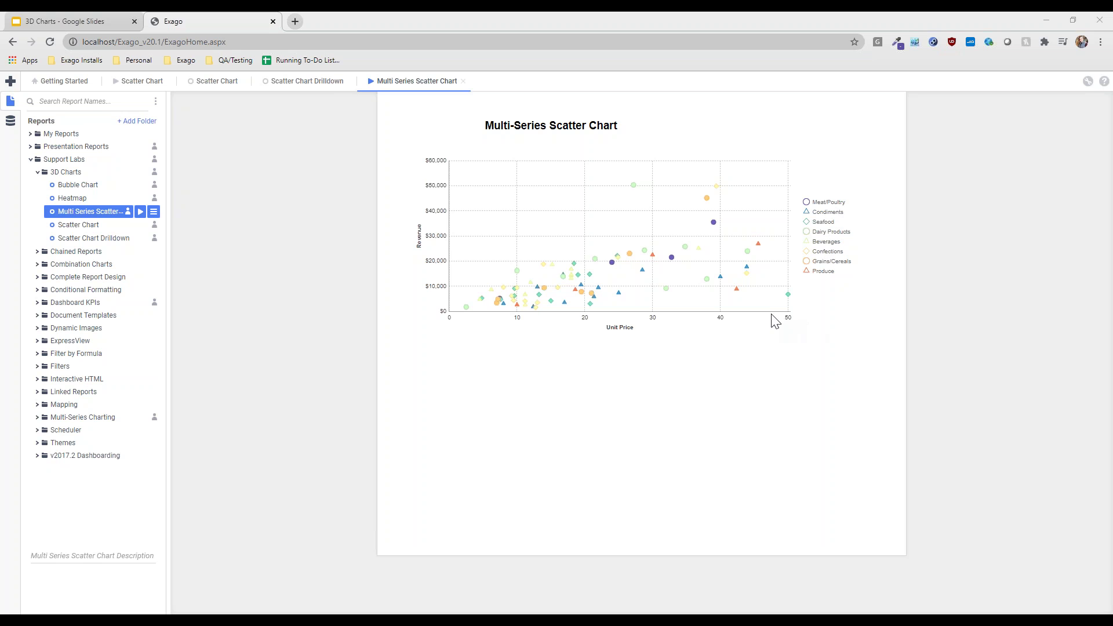
# View the drilldown details of a Meat/Poultry point and a Dairy Products point, and close both pop-ups
pyautogui.moveTo(673, 259)
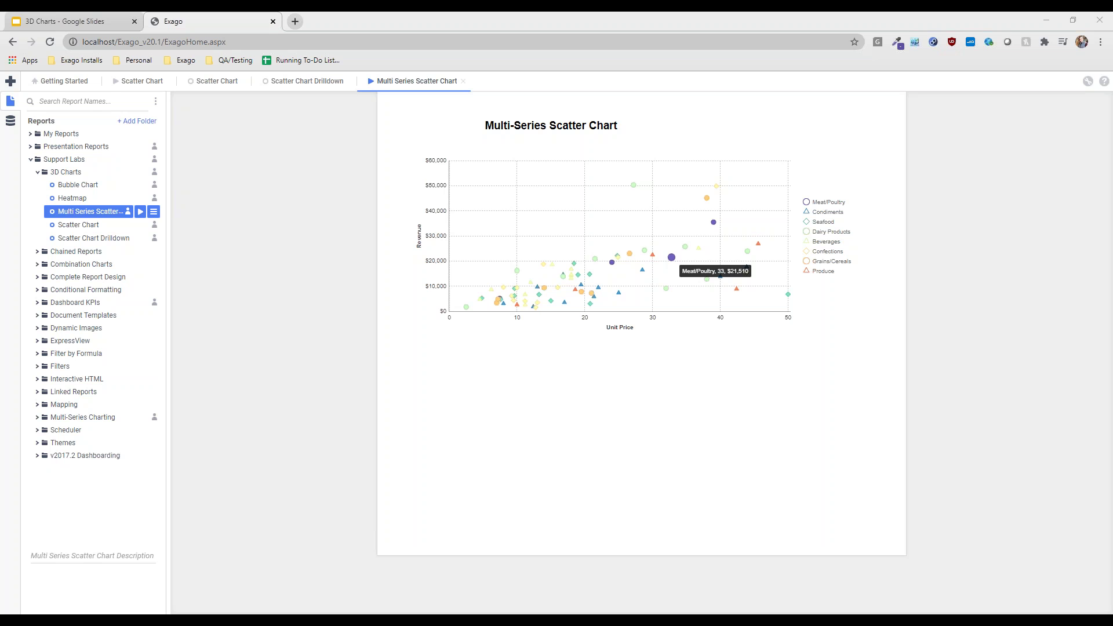
pyautogui.click(671, 258)
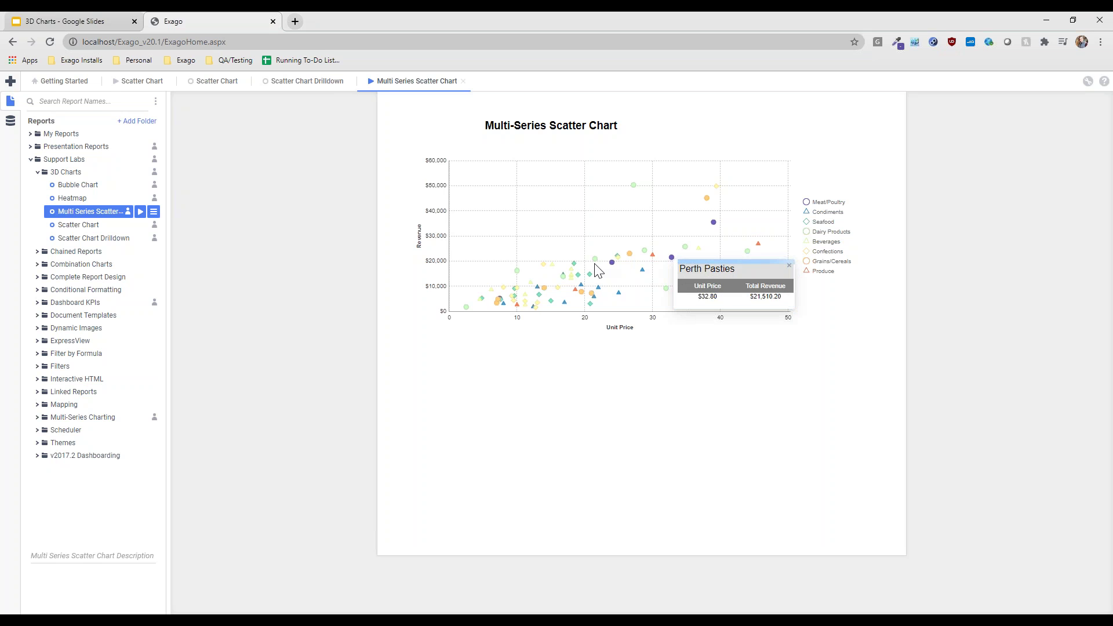
pyautogui.click(595, 258)
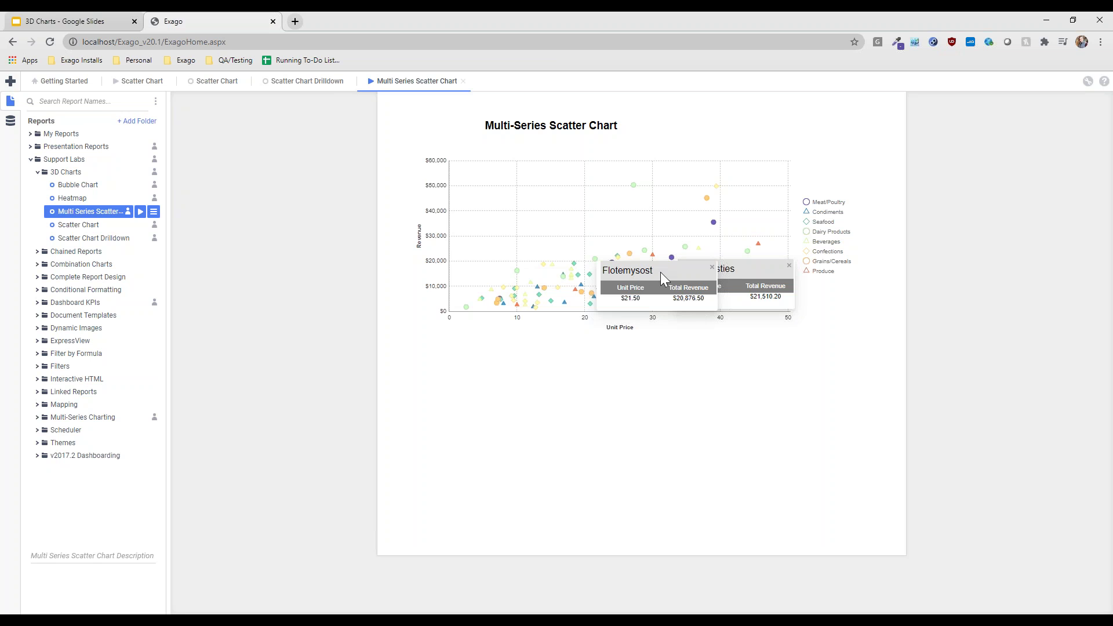
pyautogui.click(713, 267)
pyautogui.click(777, 270)
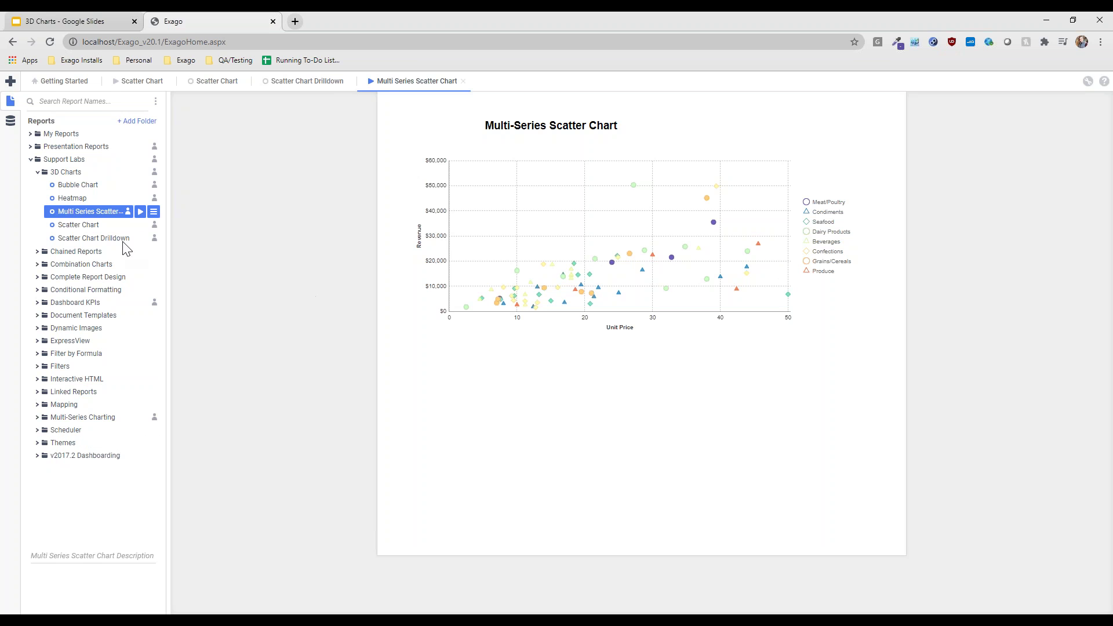
# Open the Multi Series Scatter Chart report for editing with a wider Section column and inspect the category name cell in row 4
pyautogui.doubleClick(84, 211)
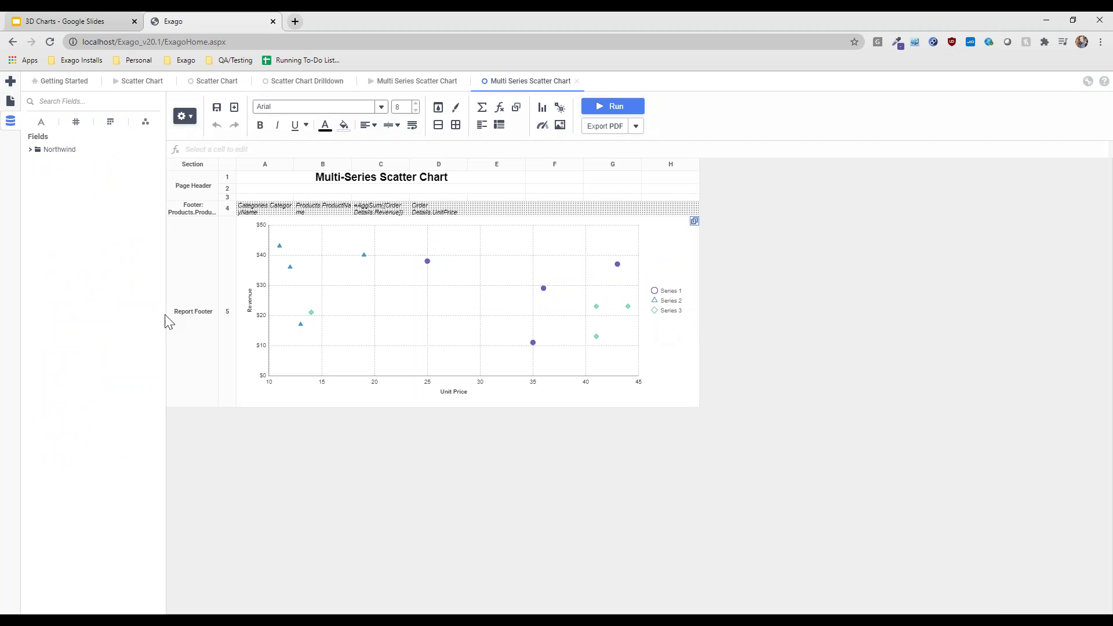
pyautogui.moveTo(218, 166); pyautogui.dragTo(269, 174)
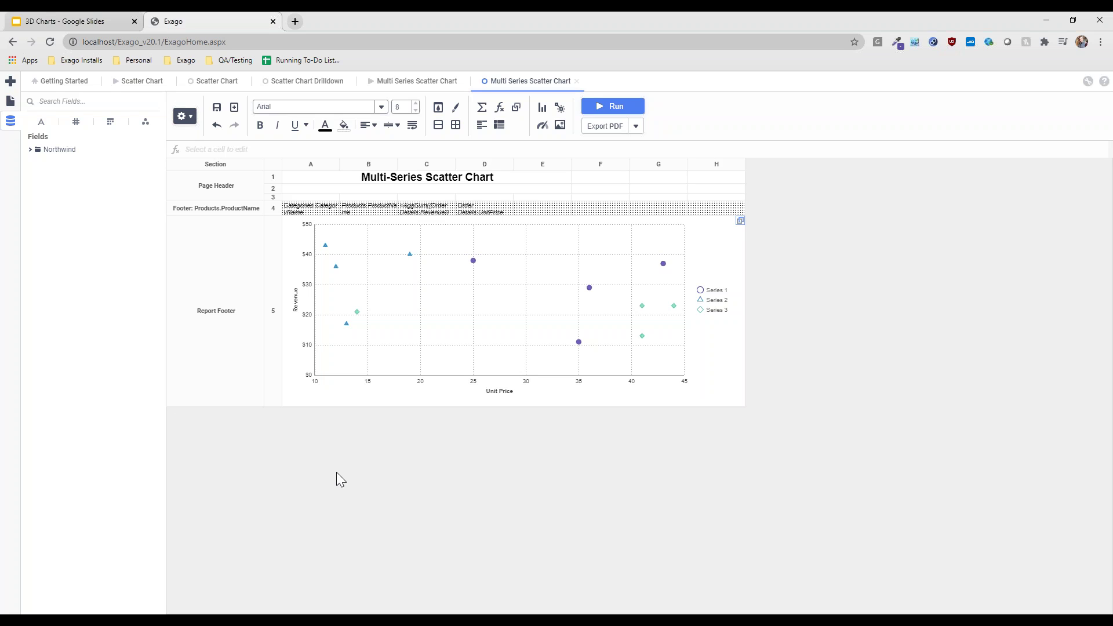
pyautogui.click(313, 209)
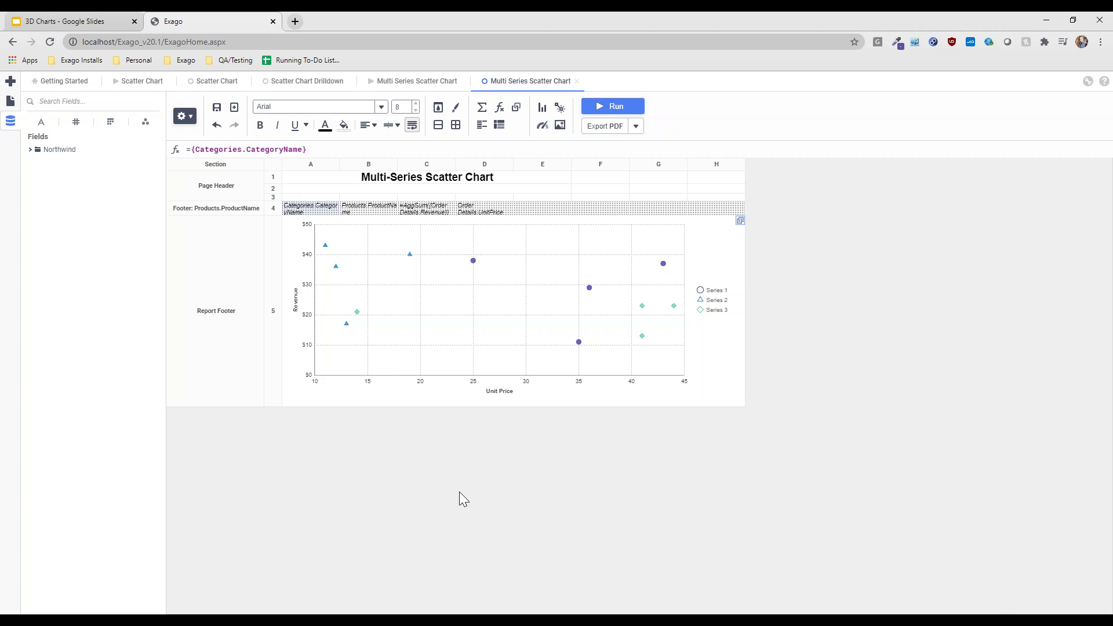
# Examine the multi-series scatter chart's type, data fields and data layout in the Chart Wizard
pyautogui.doubleClick(392, 367)
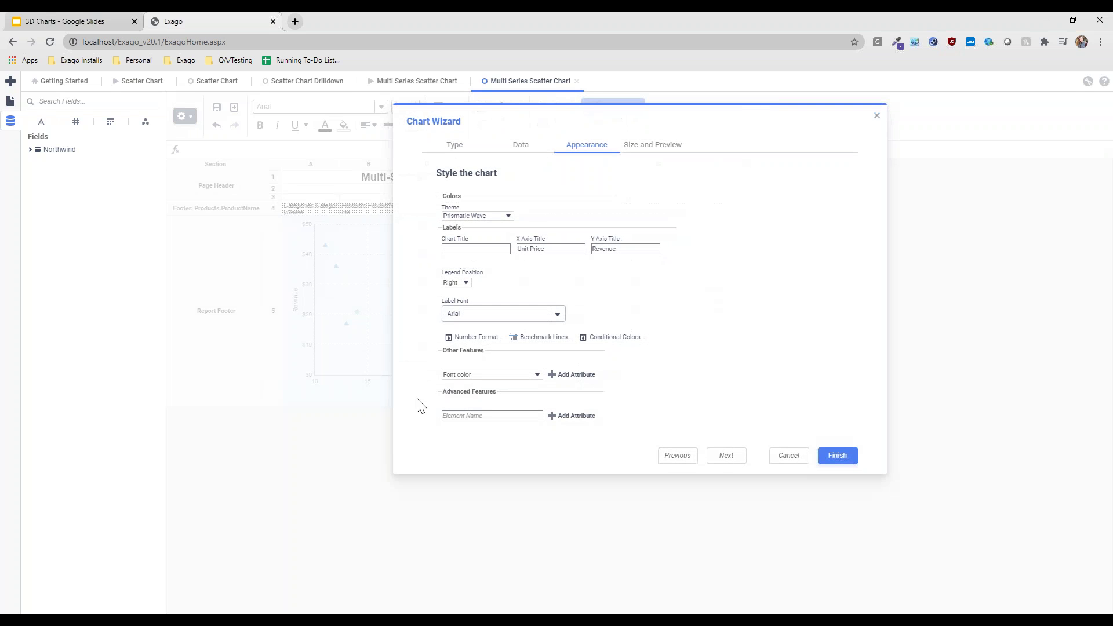
pyautogui.click(453, 145)
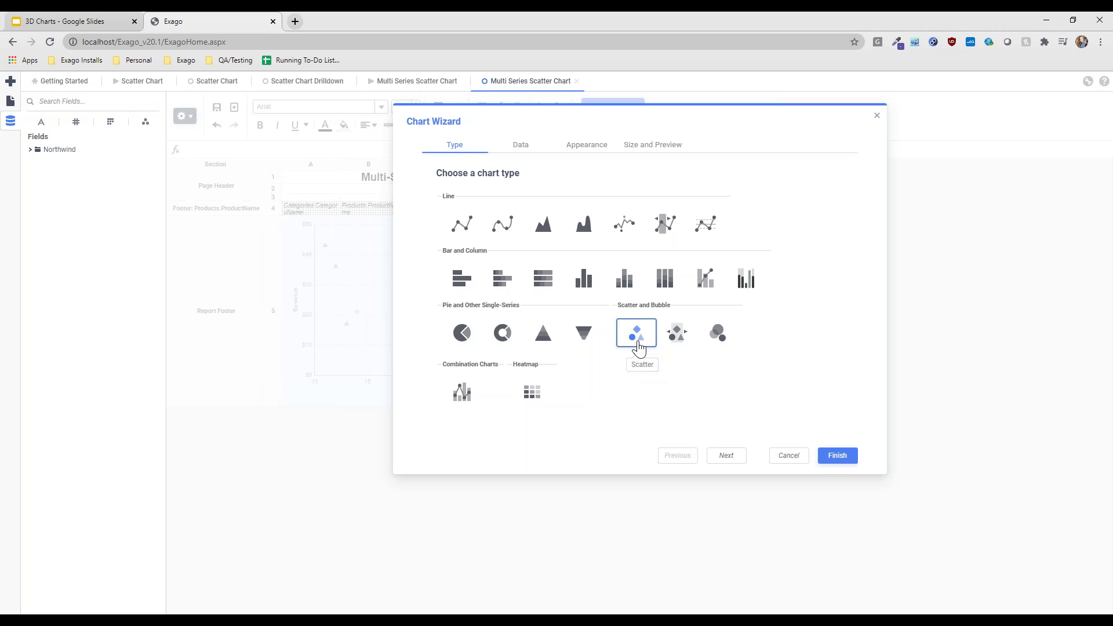
pyautogui.click(526, 152)
pyautogui.click(555, 305)
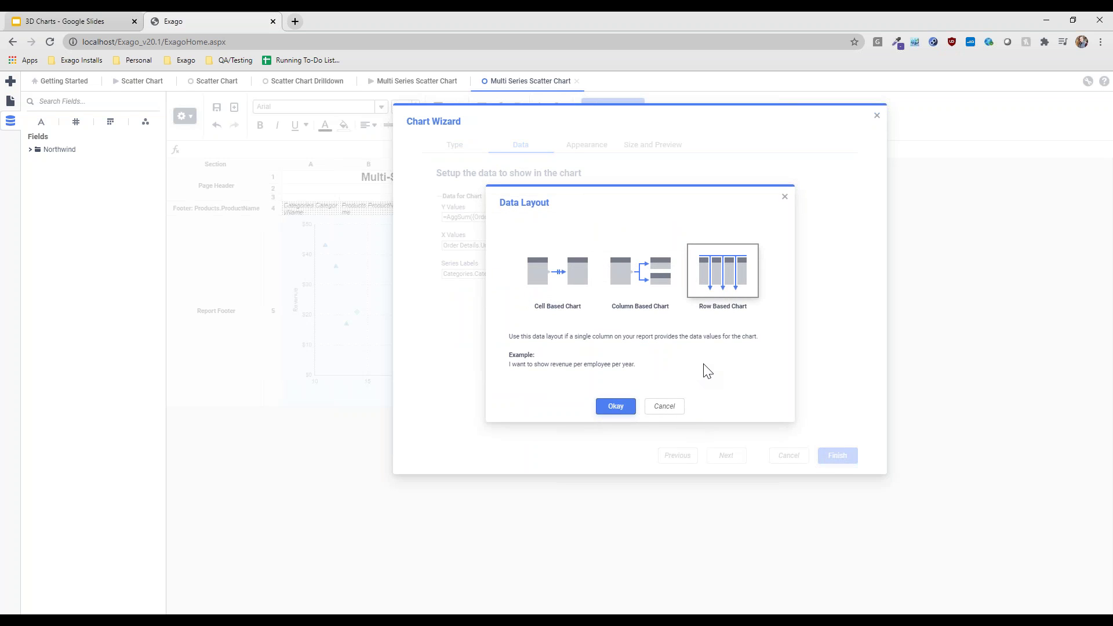
pyautogui.click(667, 412)
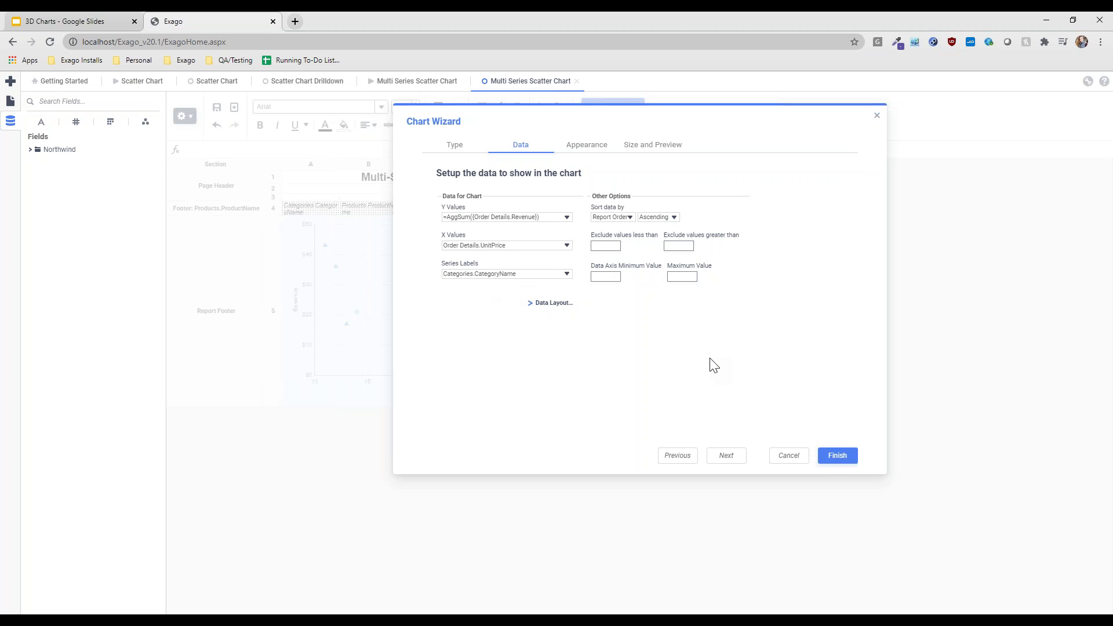
# Review the appearance settings of the multi-series scatter chart and leave the Chart Wizard without saving
pyautogui.click(592, 148)
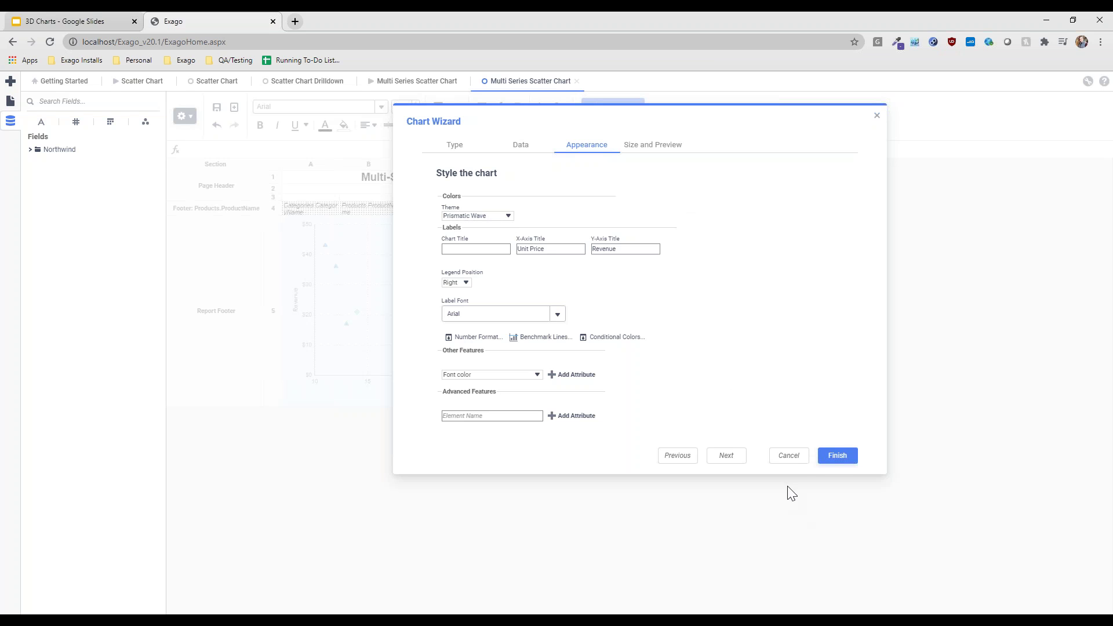
pyautogui.click(790, 456)
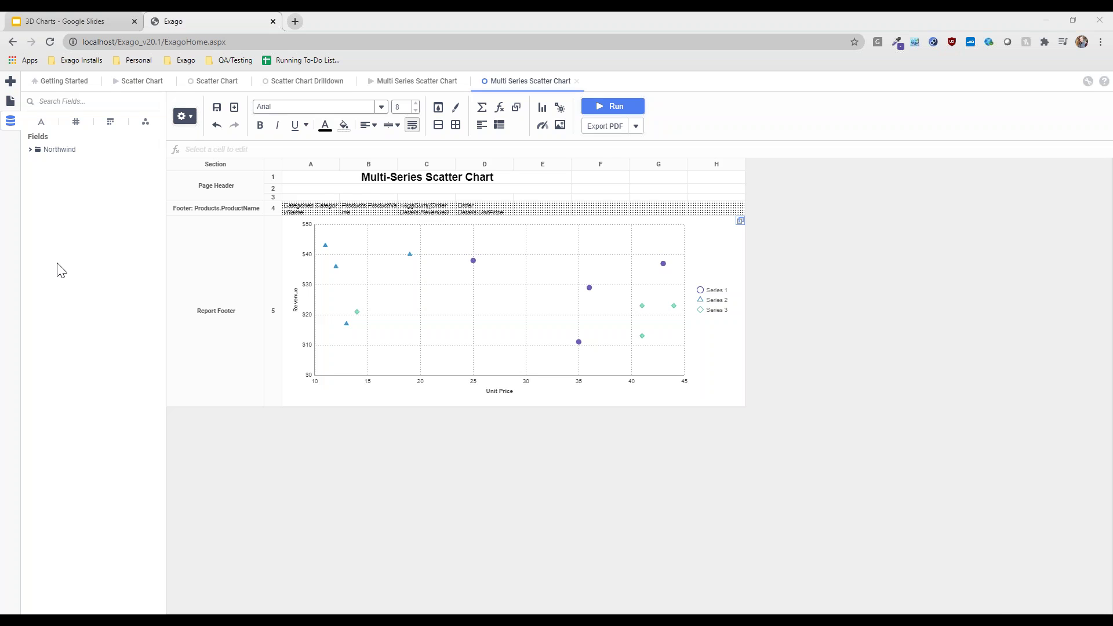
# Run the Bubble Chart report from the 3D Charts folder and view the Seafood, Produce and Beverages drilldown details side by side
pyautogui.click(10, 101)
pyautogui.click(141, 185)
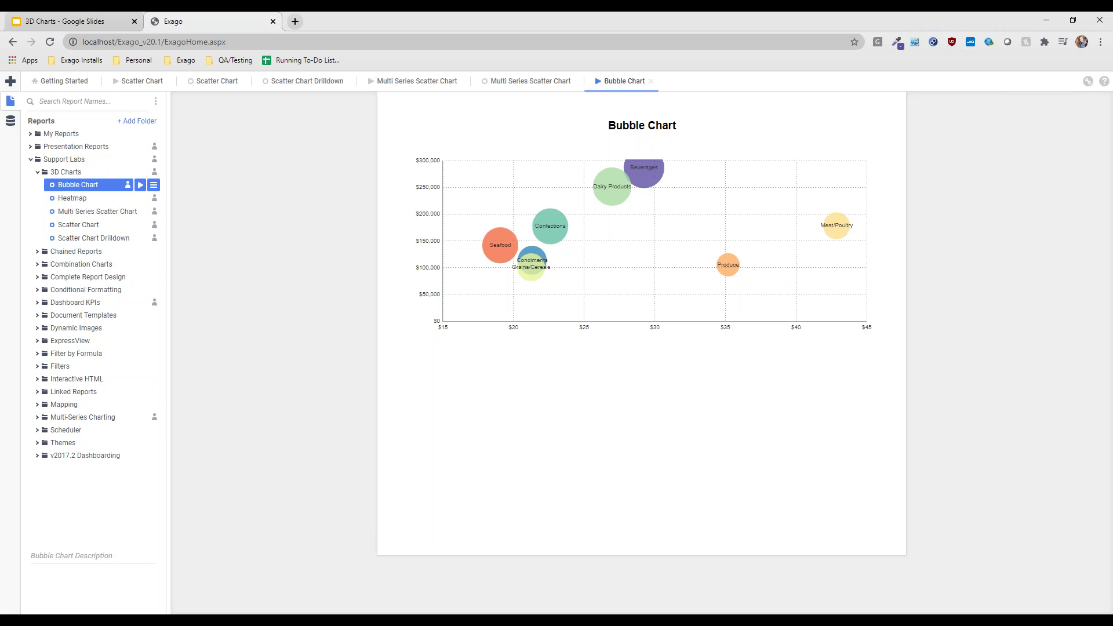
pyautogui.click(497, 246)
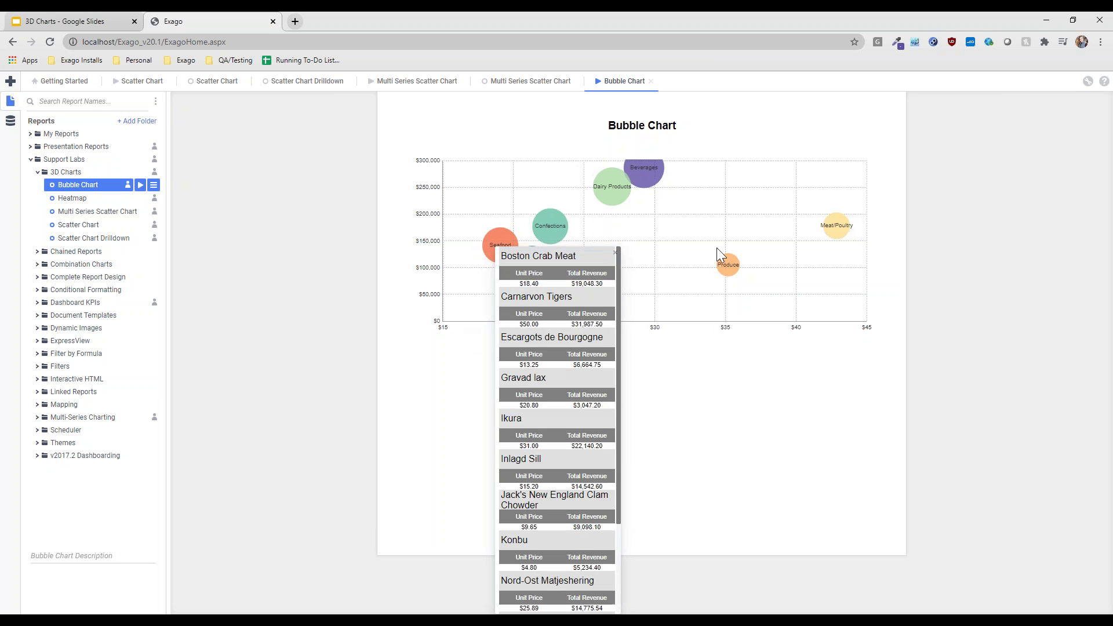
pyautogui.click(733, 265)
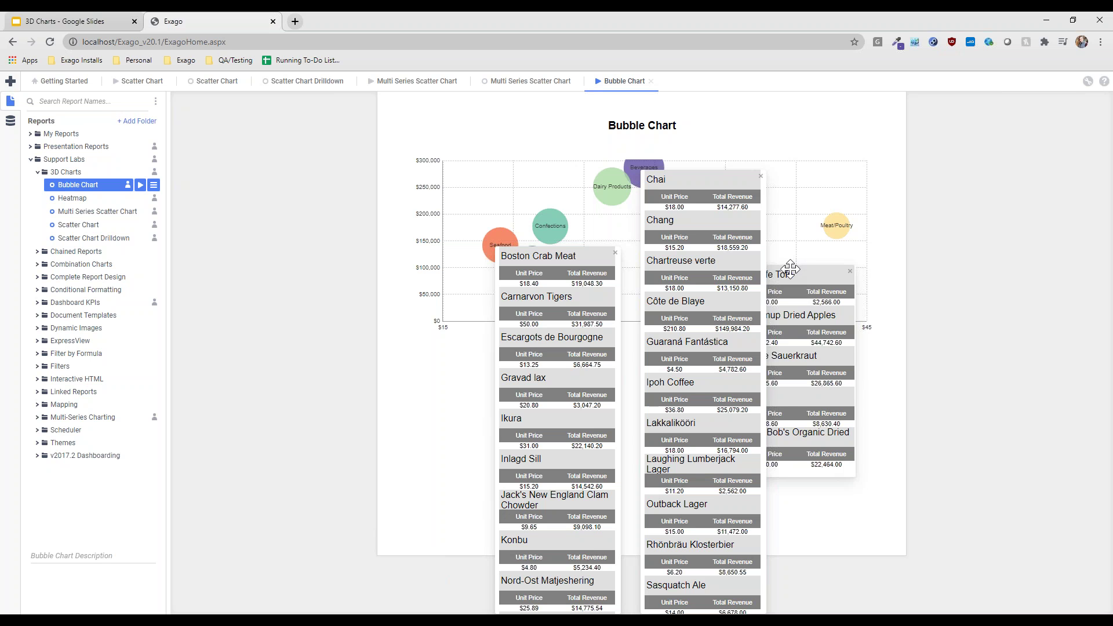
pyautogui.moveTo(789, 271); pyautogui.dragTo(854, 269)
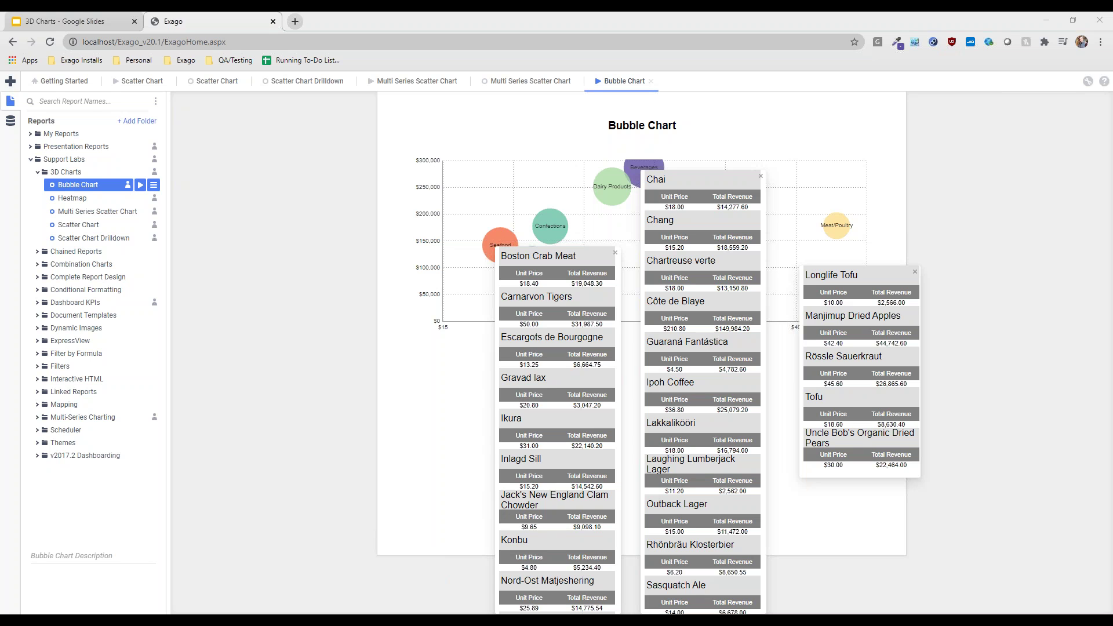
# Open the Bubble Chart report for editing with a wider Section column and review its report sorts
pyautogui.doubleClick(79, 186)
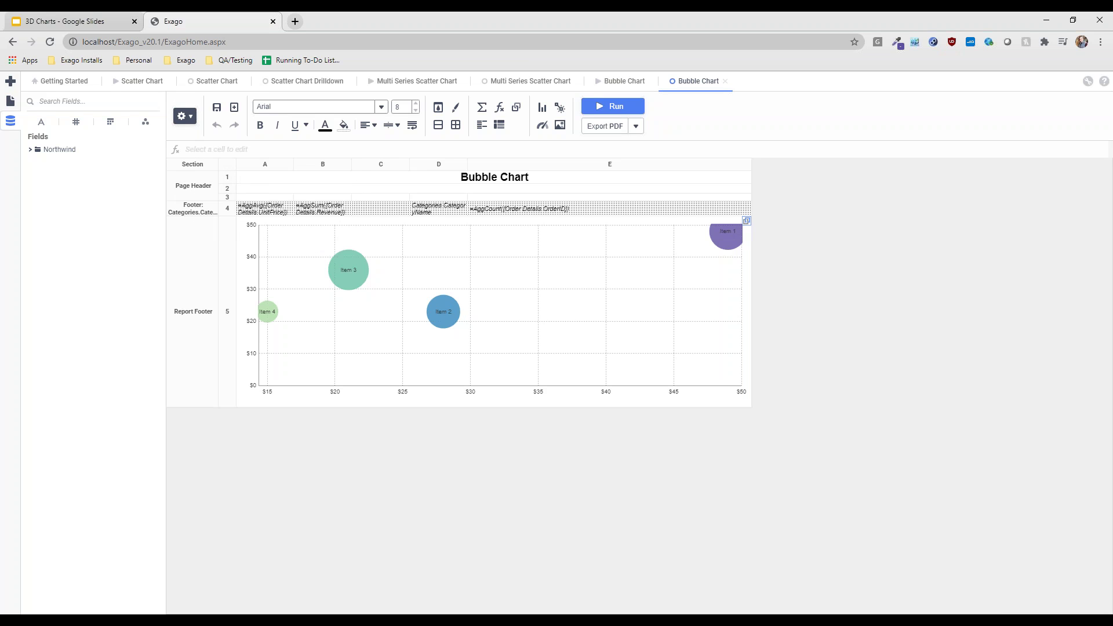
pyautogui.moveTo(220, 164); pyautogui.dragTo(282, 165)
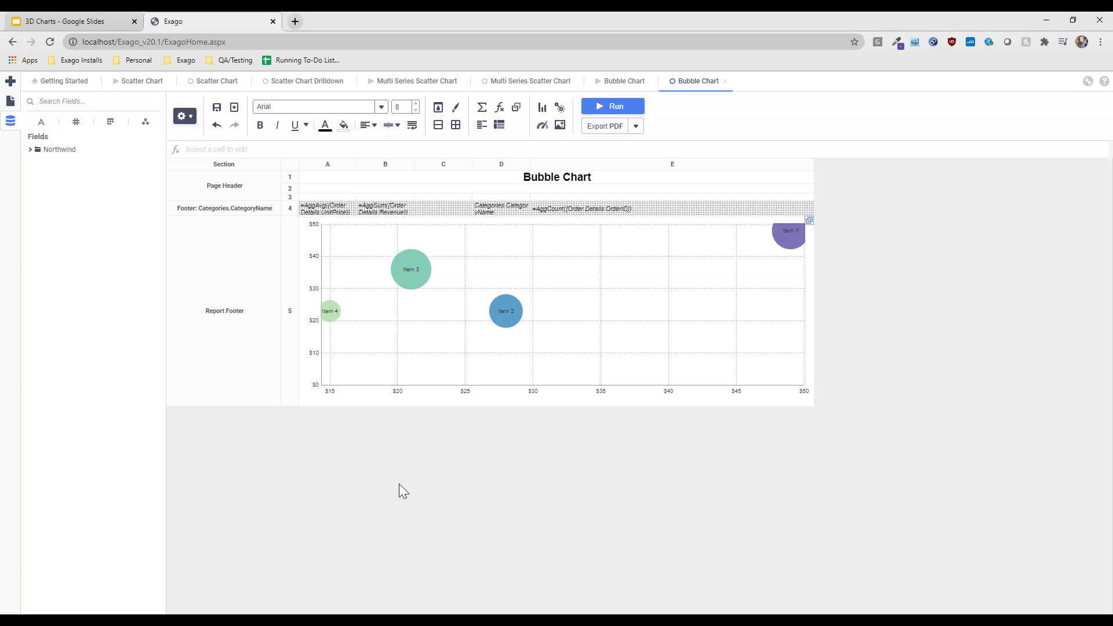
pyautogui.click(184, 116)
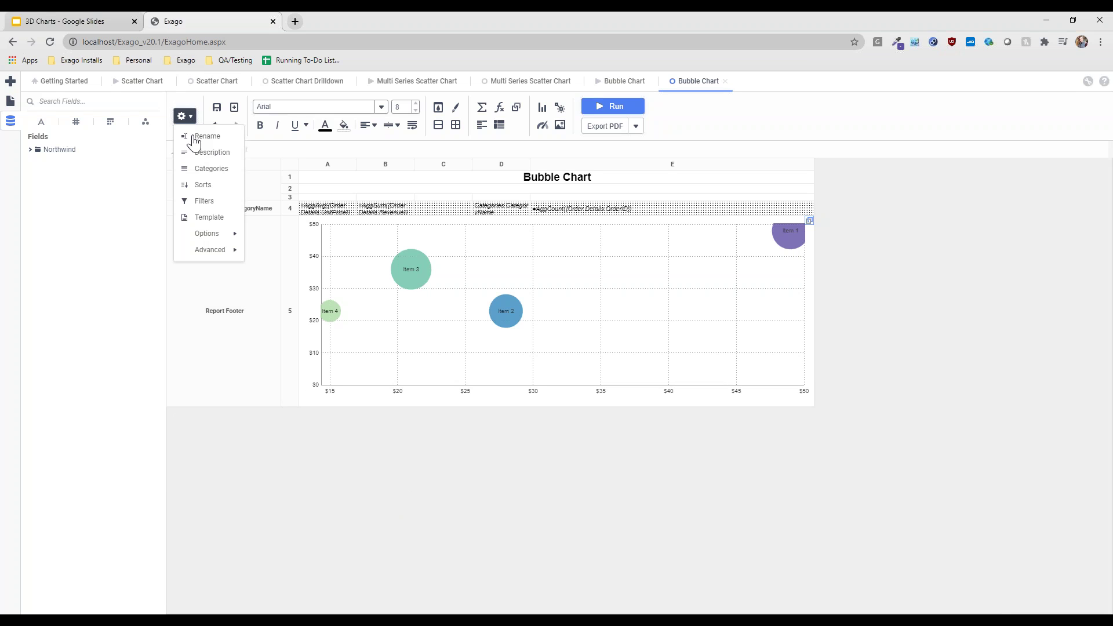
pyautogui.click(200, 174)
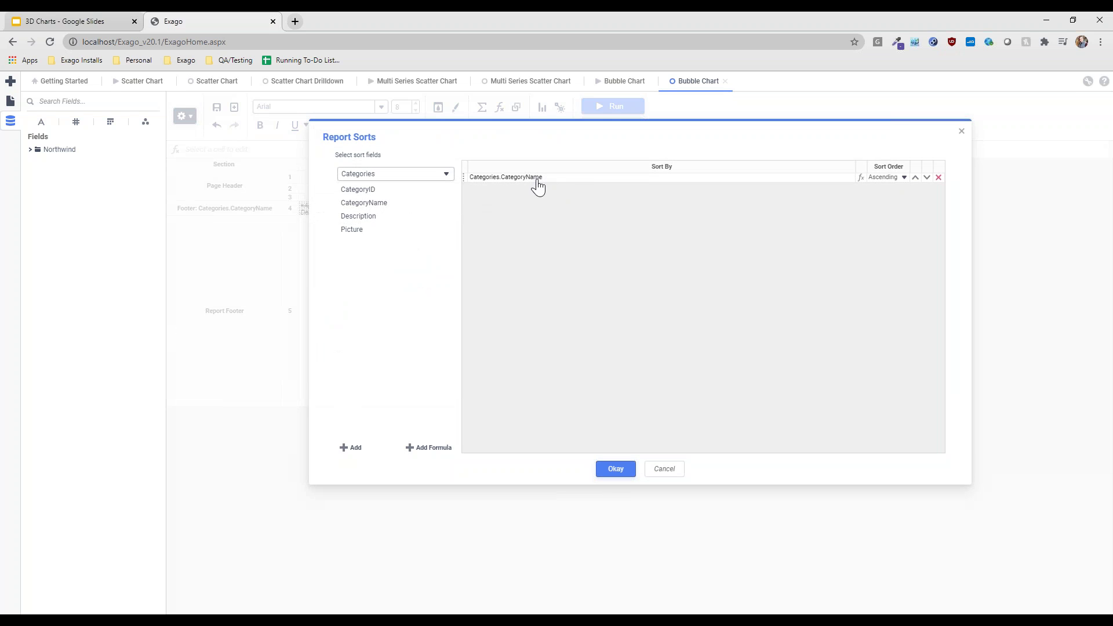
pyautogui.click(665, 470)
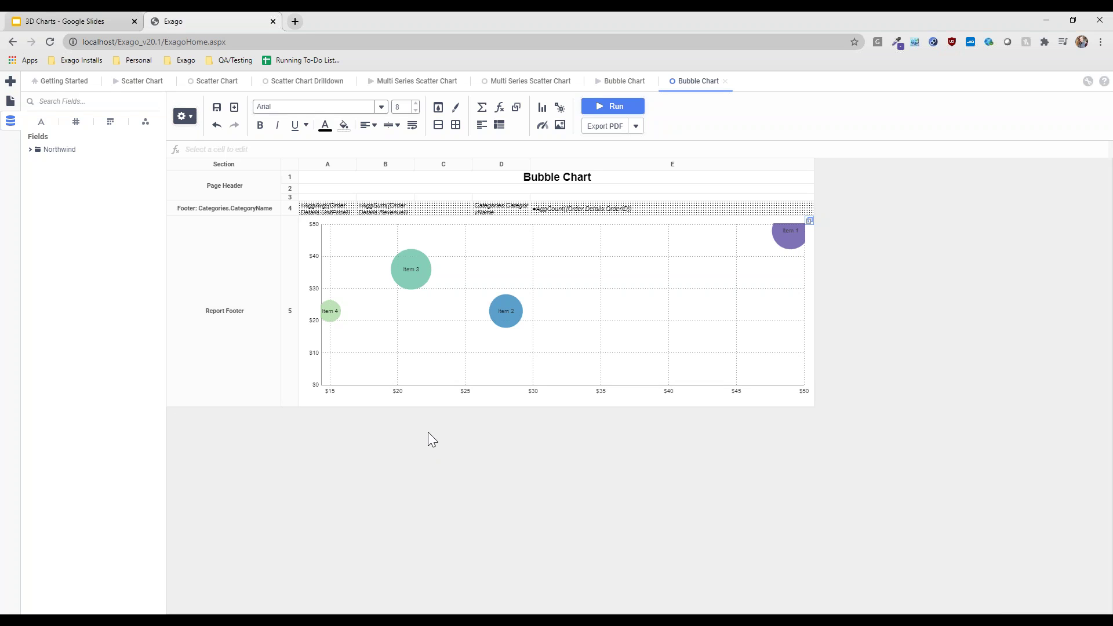
# Inspect the average unit price, total revenue, order count and category name cells in row 4
pyautogui.click(328, 211)
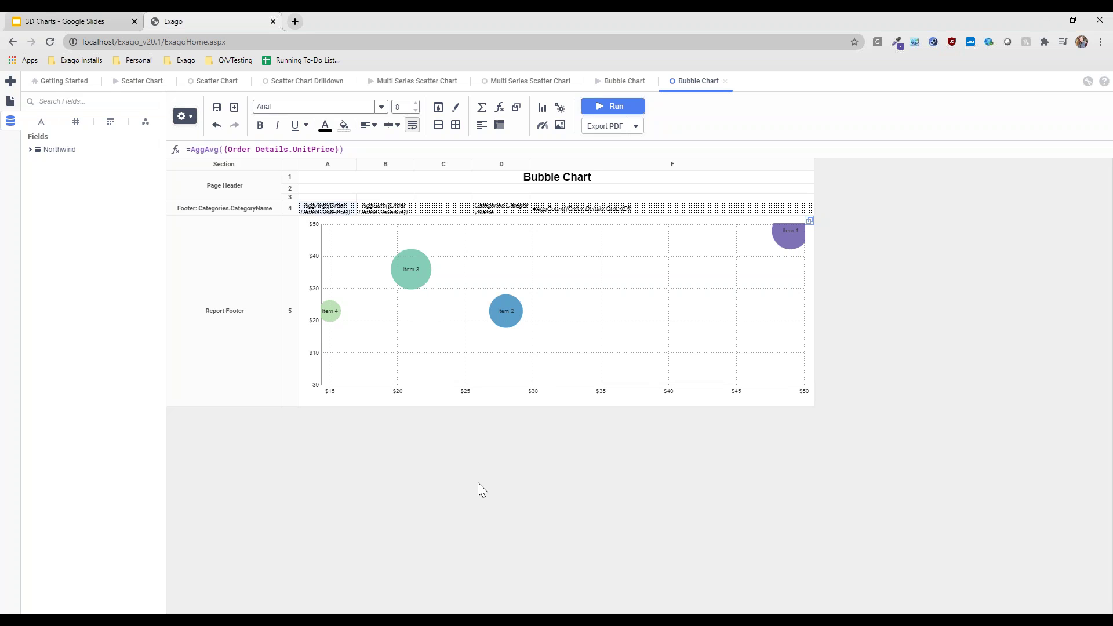
pyautogui.click(382, 212)
pyautogui.click(579, 213)
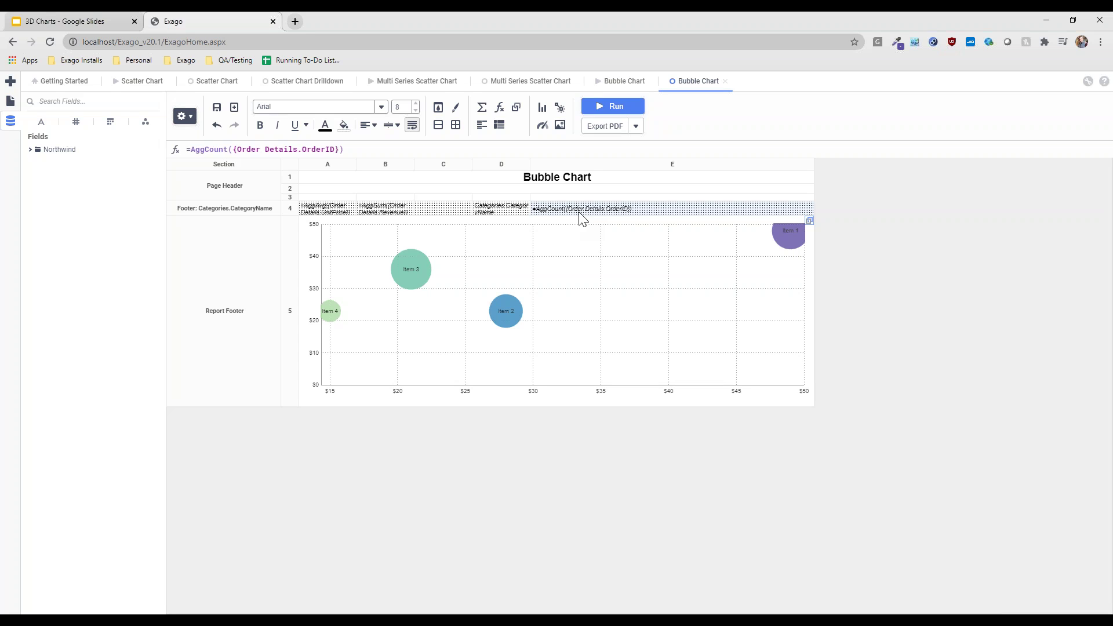
pyautogui.click(509, 210)
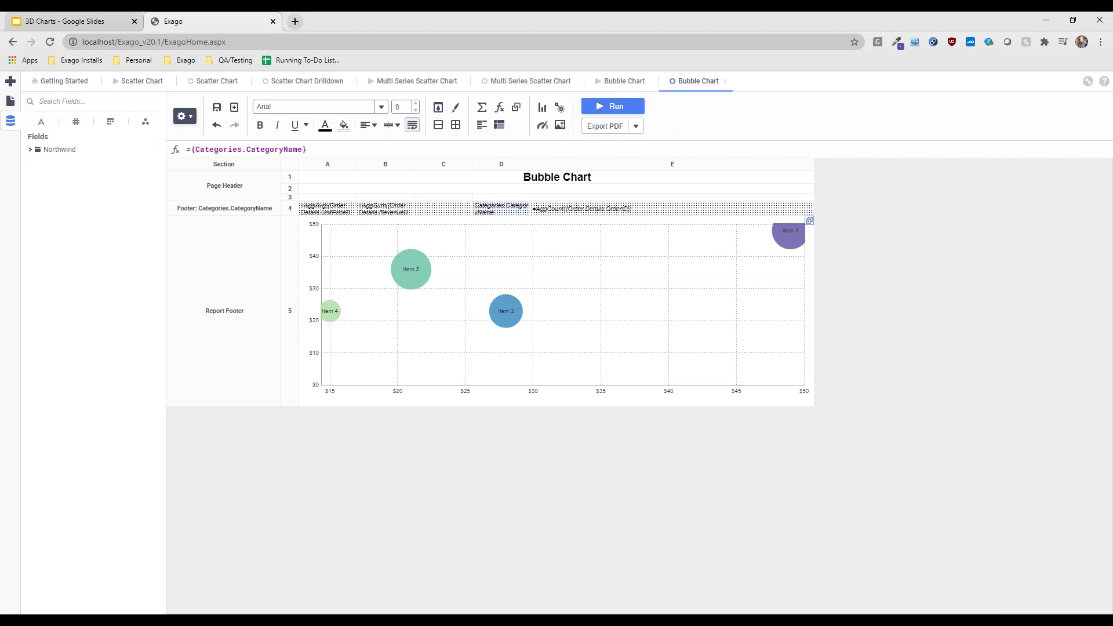
# Examine the bubble chart's type, data fields and data layout in the Chart Wizard
pyautogui.doubleClick(456, 264)
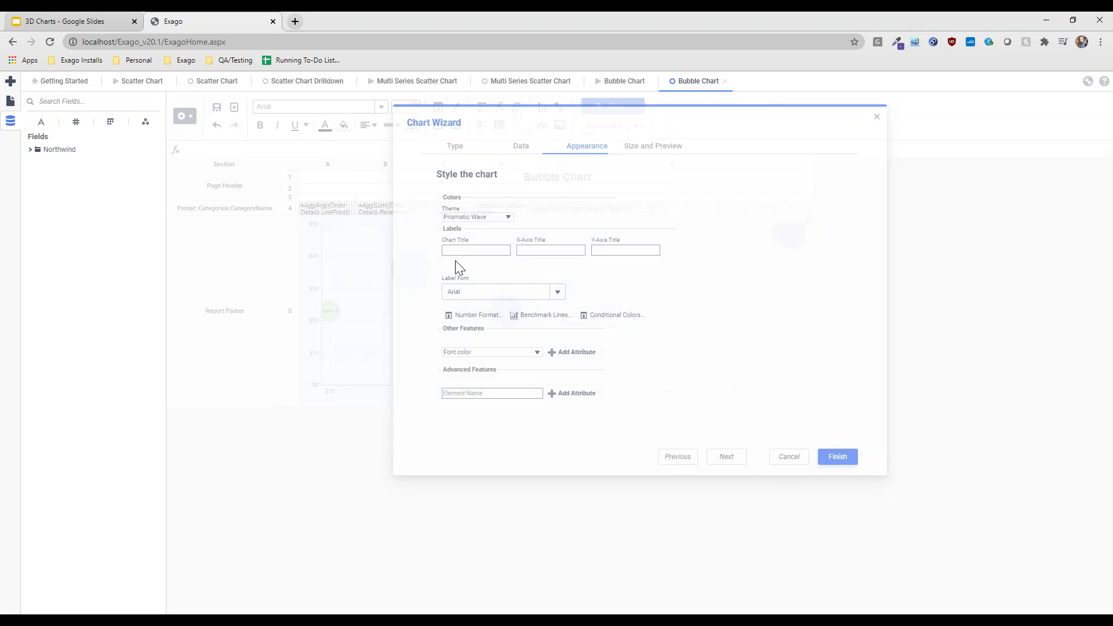
pyautogui.click(454, 146)
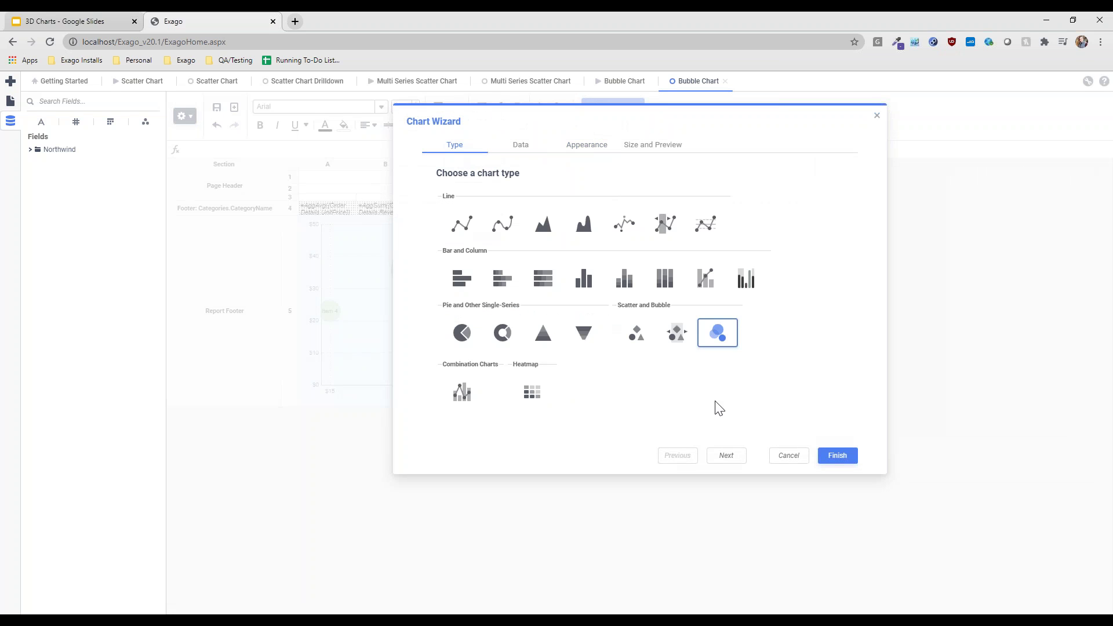
pyautogui.click(522, 151)
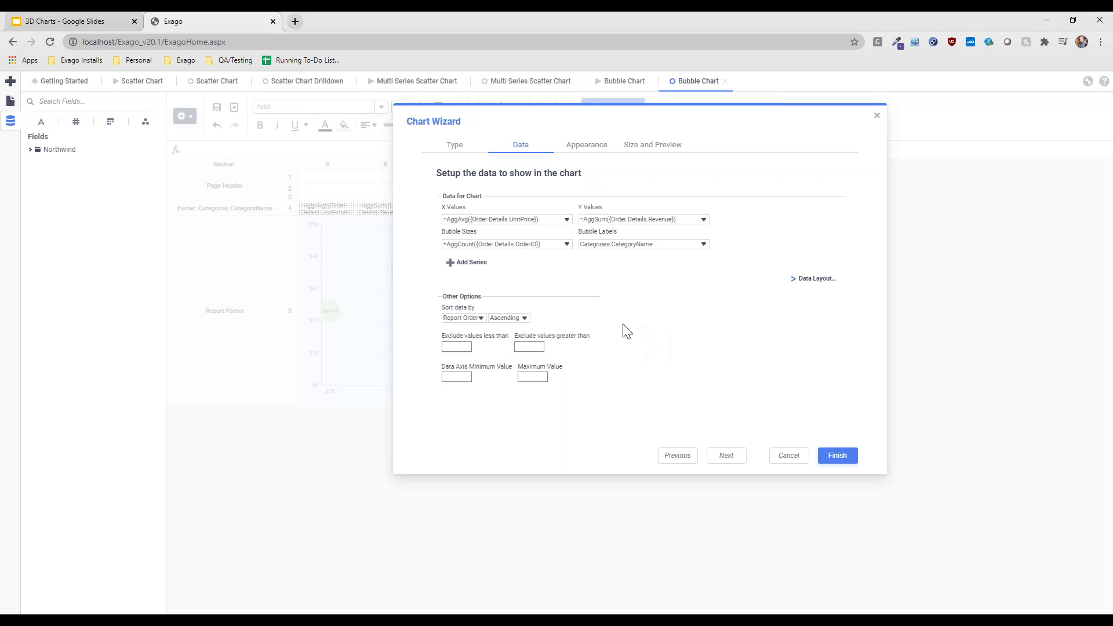
pyautogui.click(796, 285)
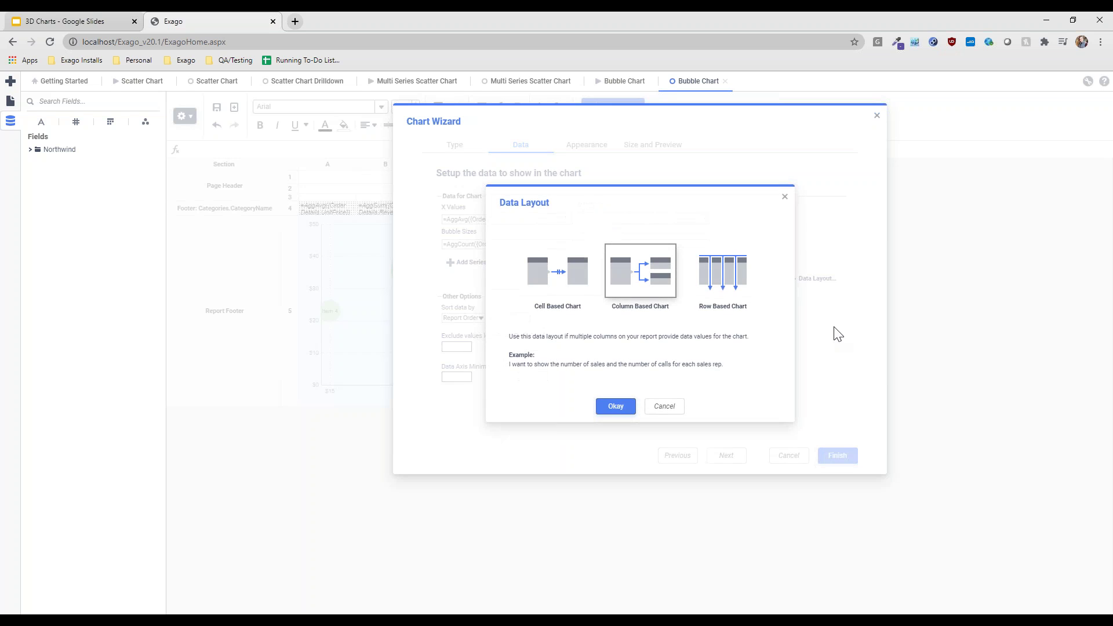
pyautogui.click(785, 198)
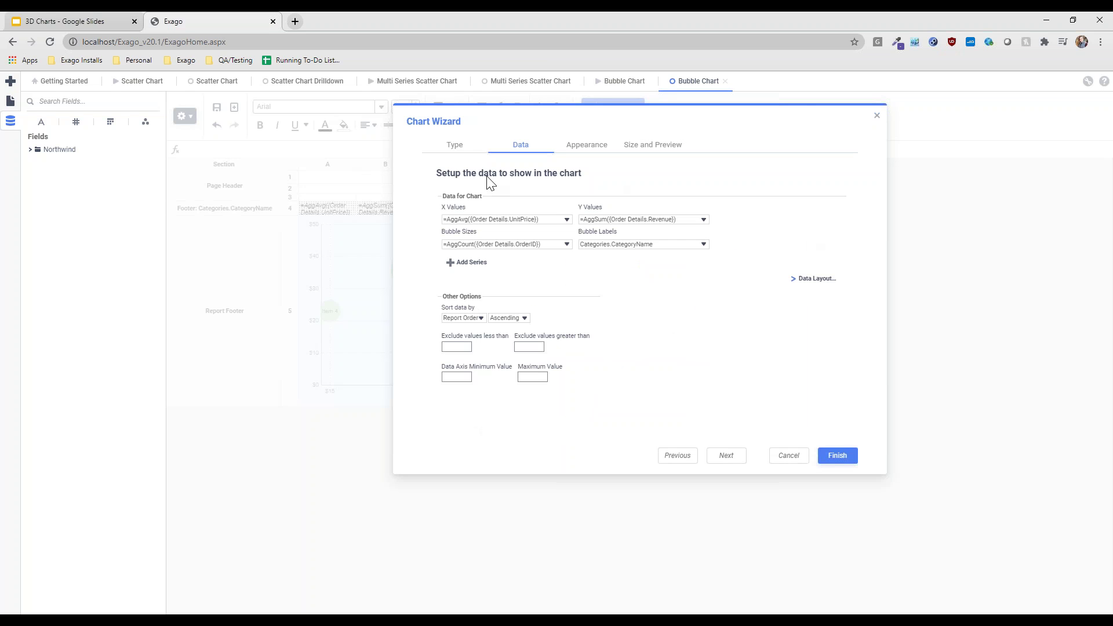
# Add a second data series to the bubble chart, remove it again and cancel the Chart Wizard
pyautogui.click(467, 262)
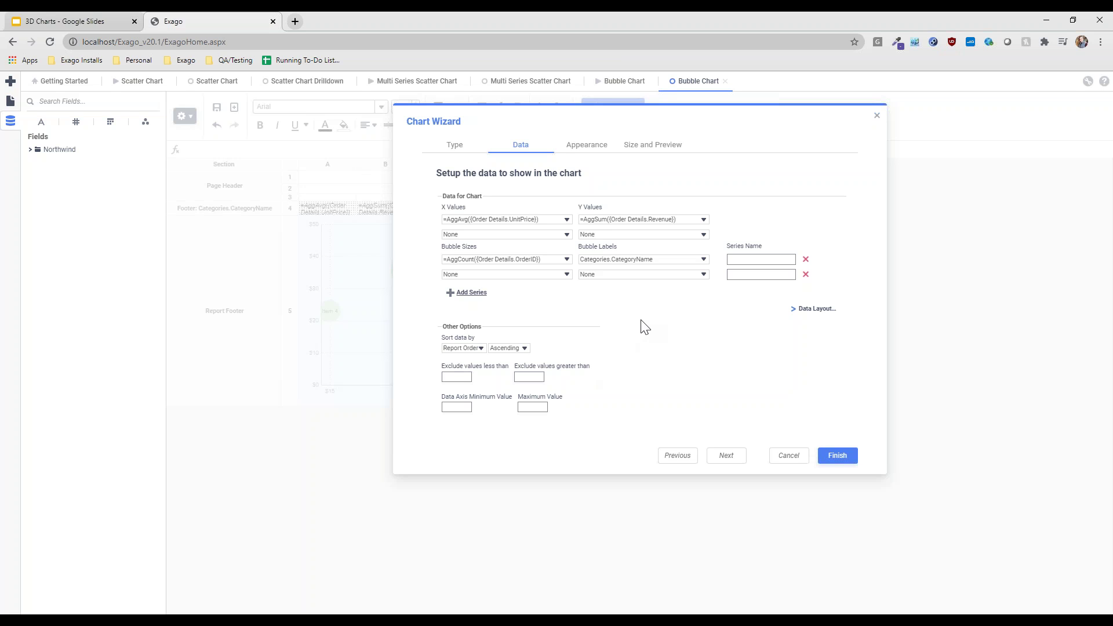
pyautogui.click(805, 275)
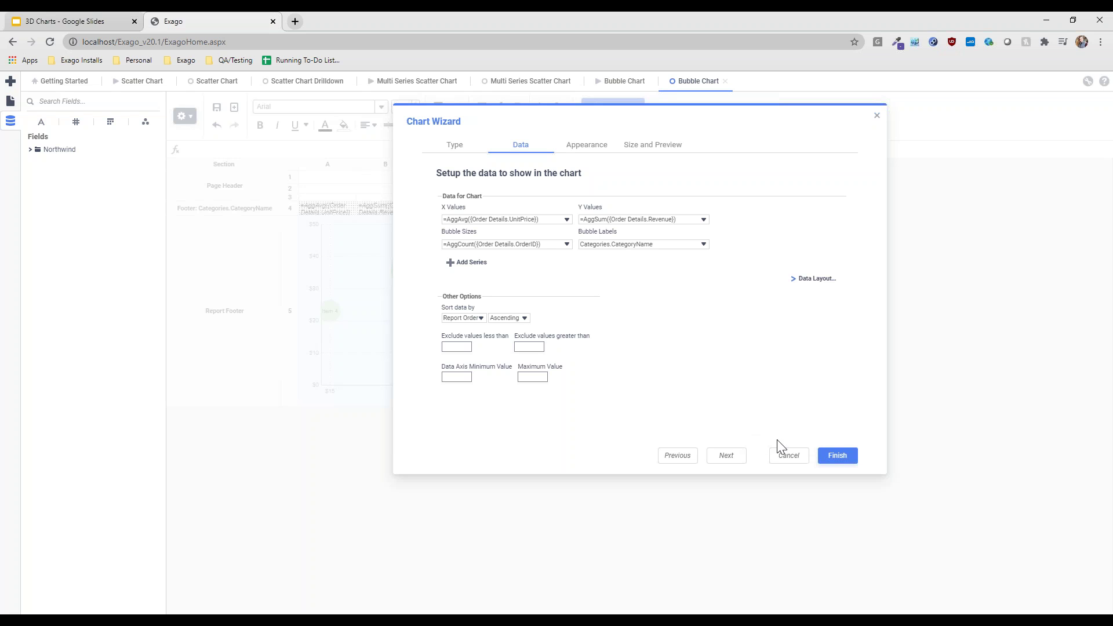
pyautogui.click(788, 458)
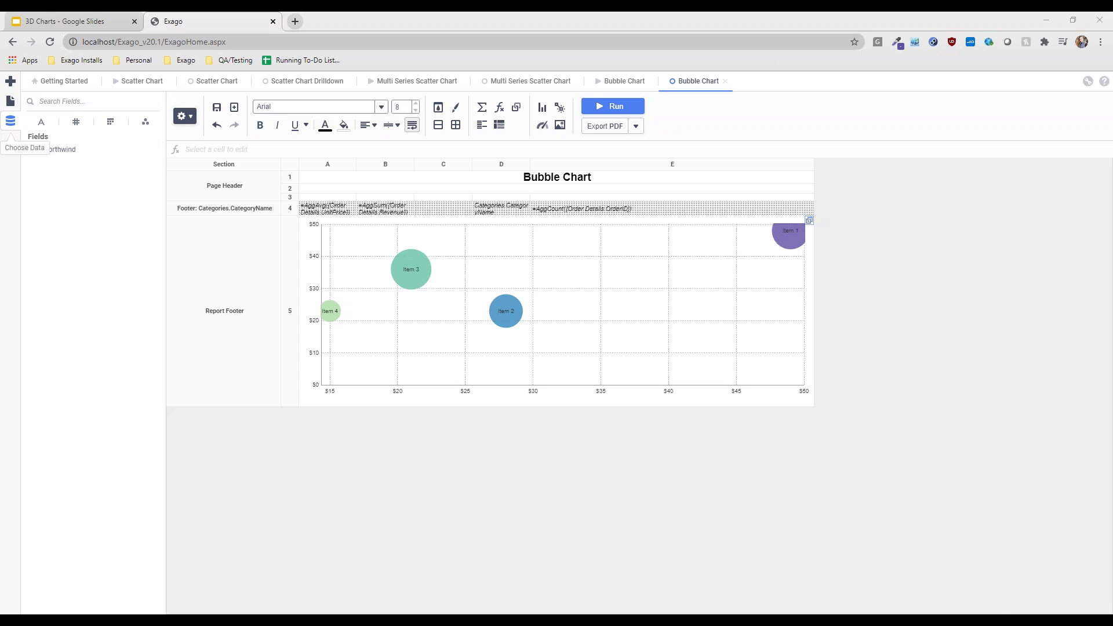
# Run the Heatmap report from the 3D Charts folder and open it for editing
pyautogui.click(11, 101)
pyautogui.click(79, 203)
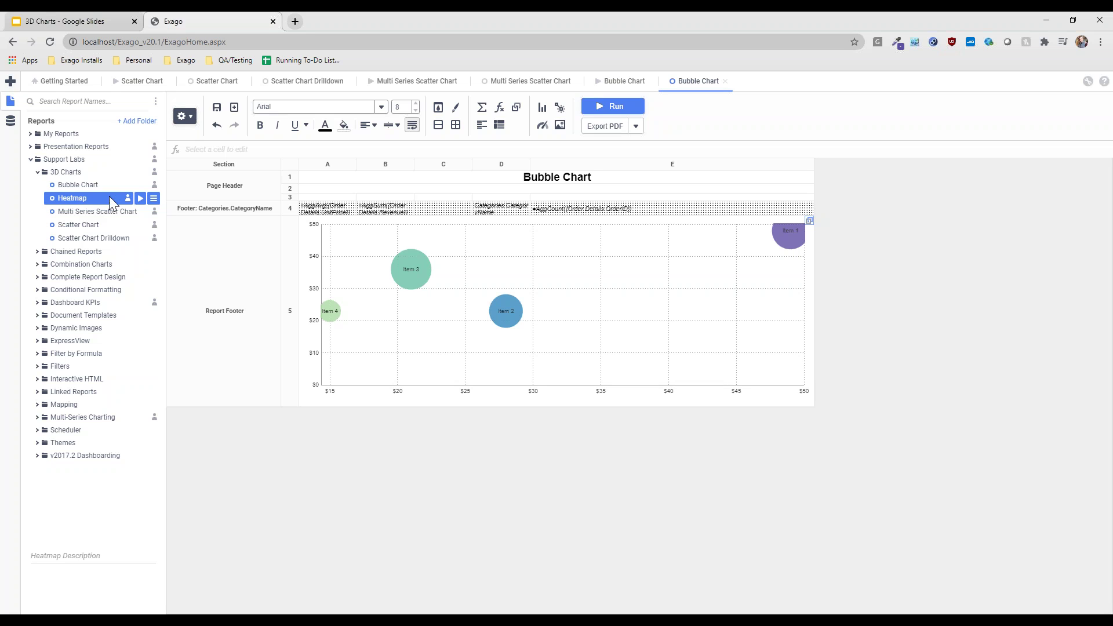
pyautogui.click(141, 199)
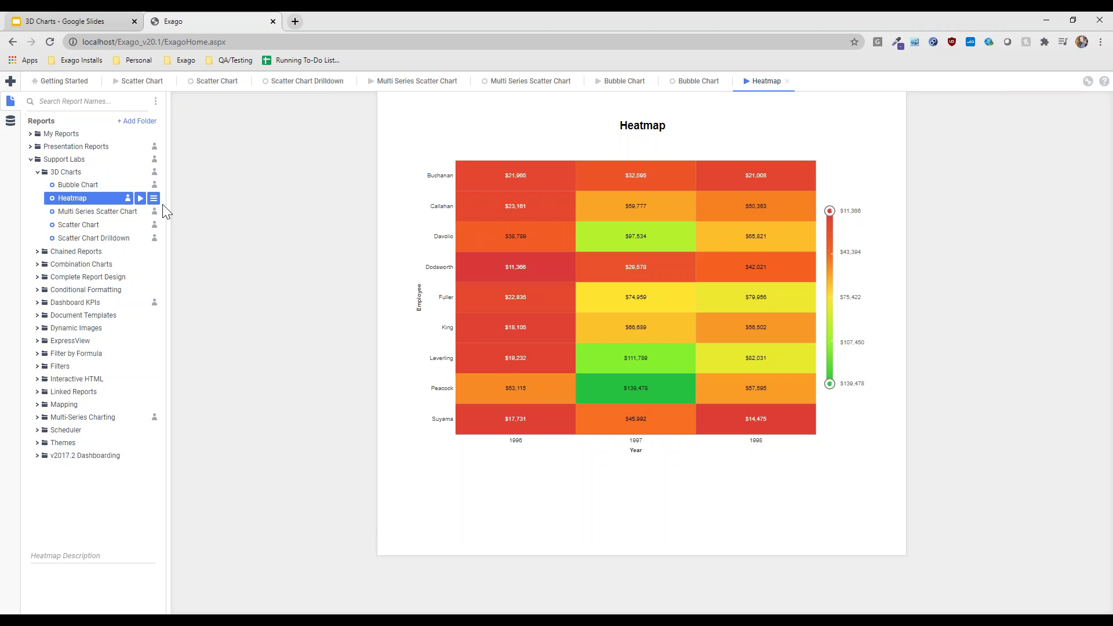
pyautogui.doubleClick(64, 199)
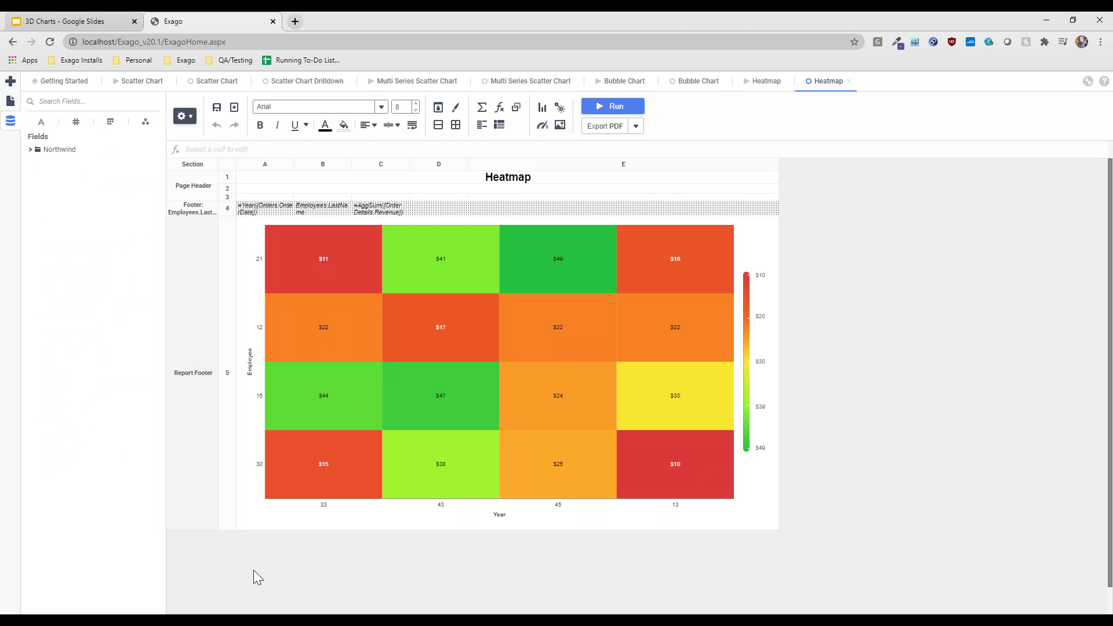
# Try sorting the heatmap report by Employees.LastName ahead of the order year and run it
pyautogui.click(184, 116)
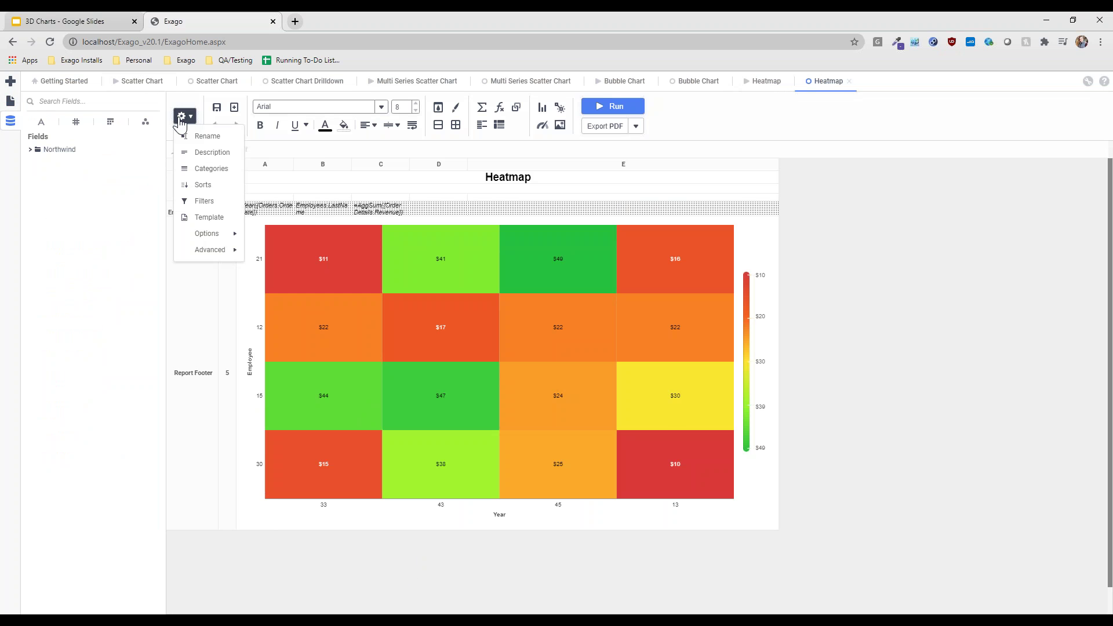
pyautogui.click(206, 185)
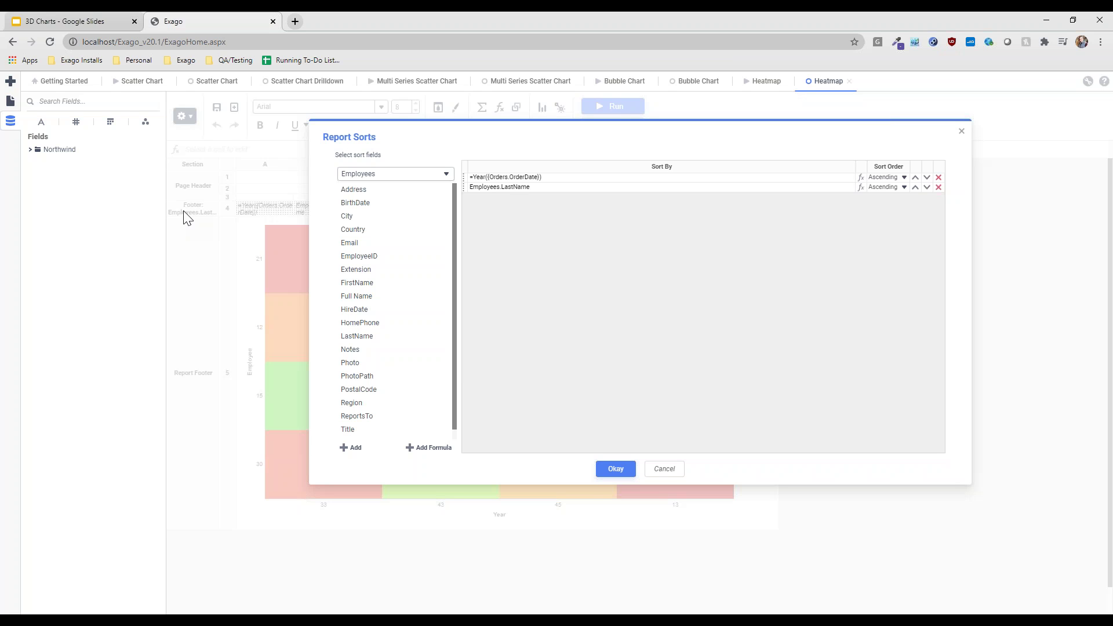
pyautogui.moveTo(512, 186); pyautogui.dragTo(512, 177)
pyautogui.click(614, 474)
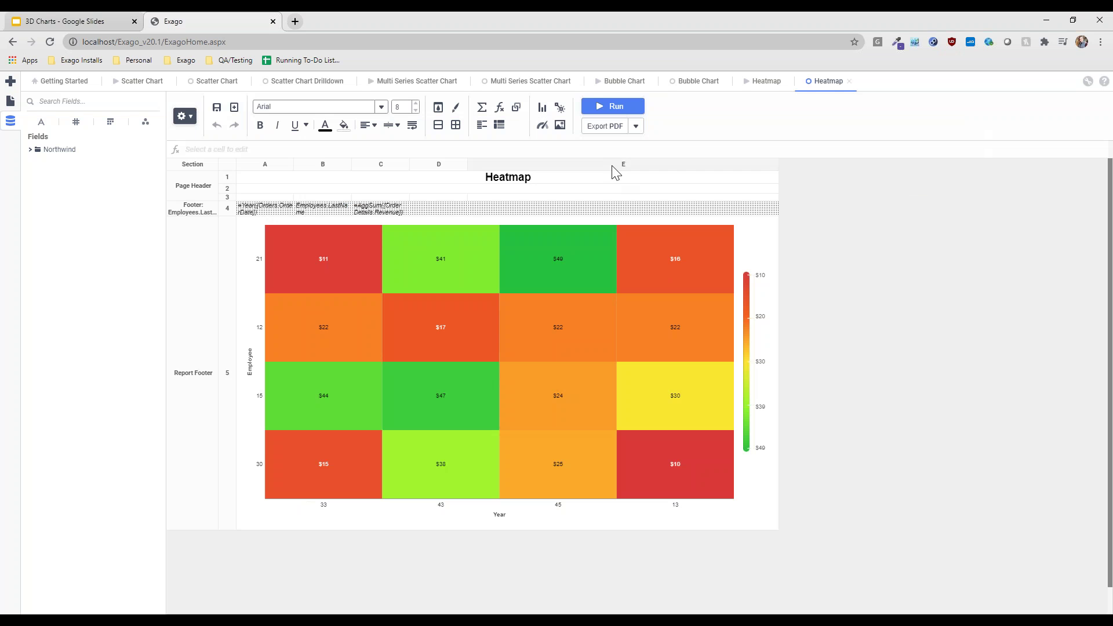
pyautogui.click(610, 108)
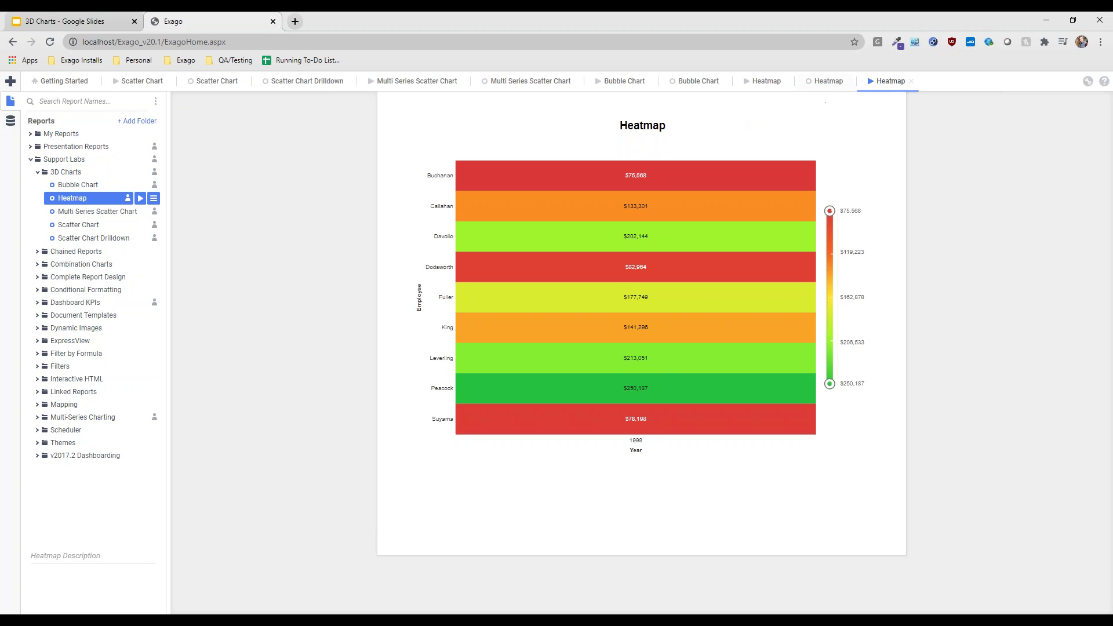
# Restore the heatmap's sort order with =Year({Orders.OrderDate}) first and Employees.LastName second
pyautogui.click(821, 82)
pyautogui.click(185, 116)
pyautogui.click(203, 149)
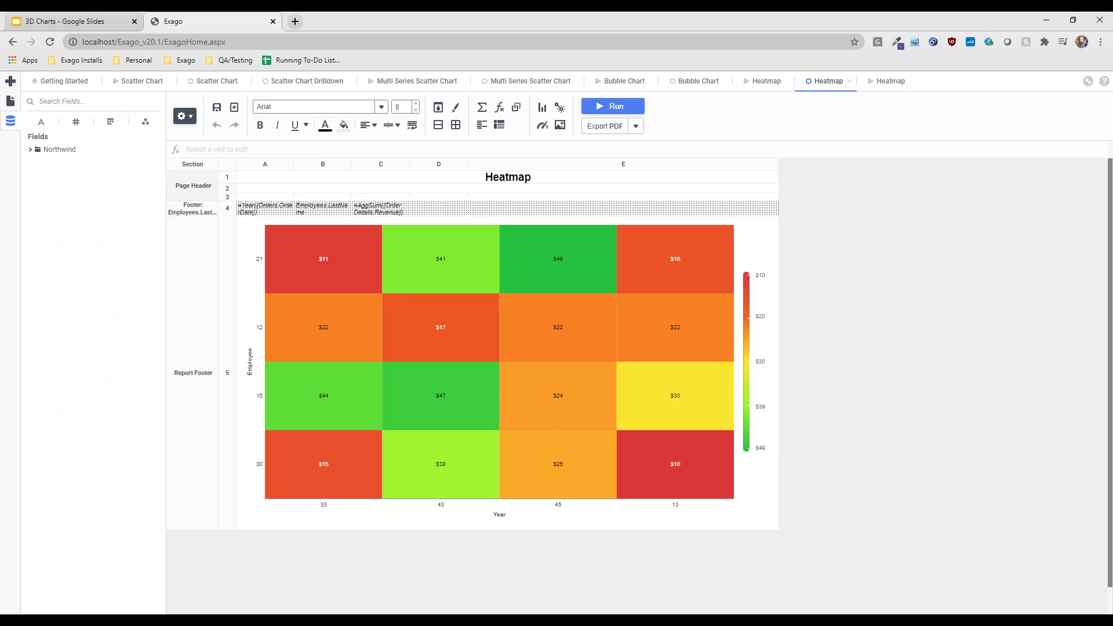
pyautogui.moveTo(529, 193); pyautogui.dragTo(530, 209)
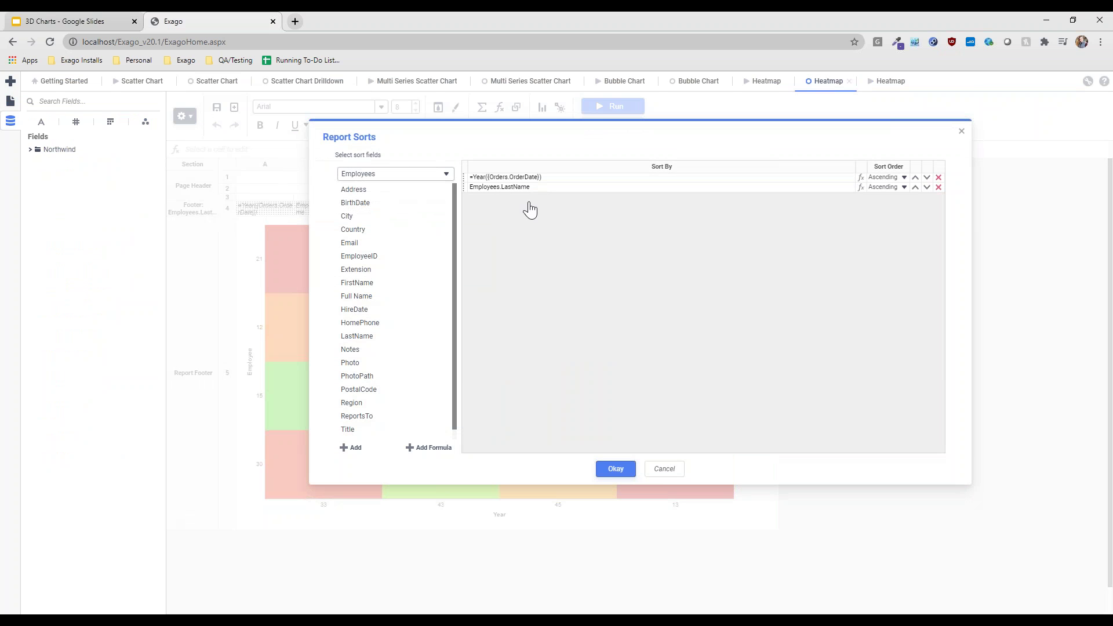
pyautogui.click(615, 470)
# Enter the formula =AggCount({Orders.OrderID}) in cell D4 of the heatmap's Employees.LastName footer row
pyautogui.click(268, 212)
pyautogui.click(408, 215)
pyautogui.click(427, 215)
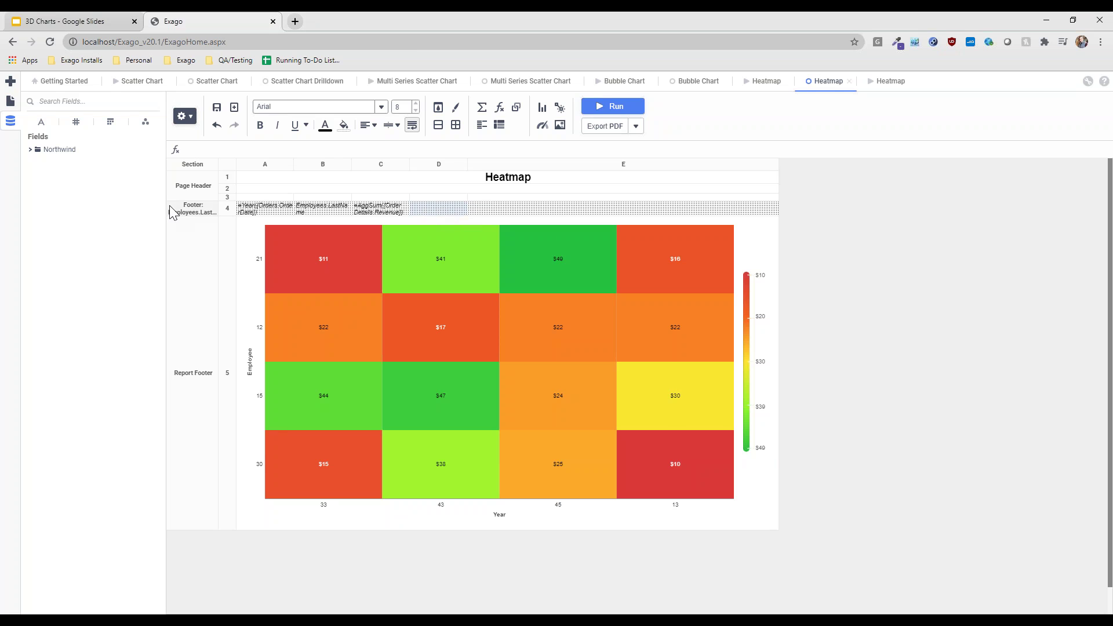
pyautogui.click(323, 149)
pyautogui.write('=')
pyautogui.write('AggCount(or')
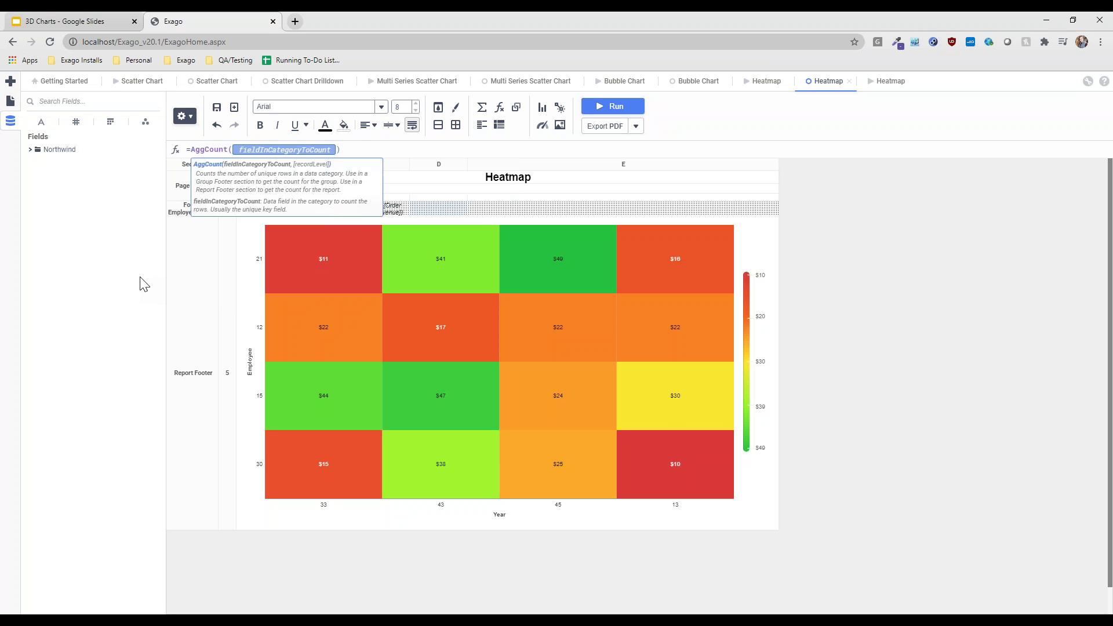
pyautogui.write('derid')
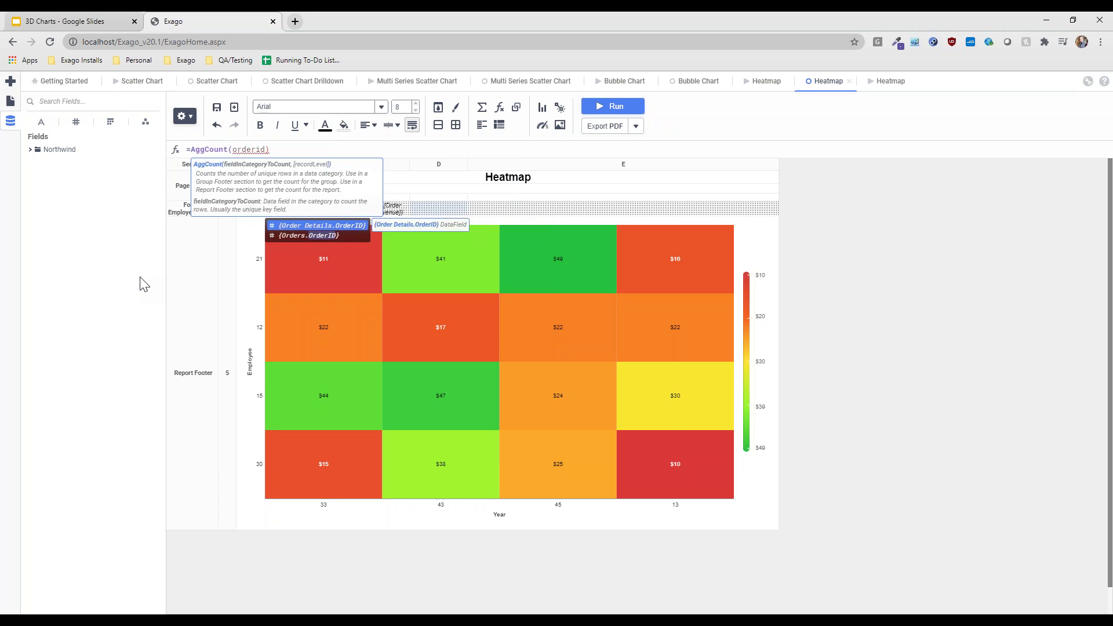
pyautogui.press('Down')
pyautogui.press('Return')
pyautogui.write(')')
pyautogui.click(895, 289)
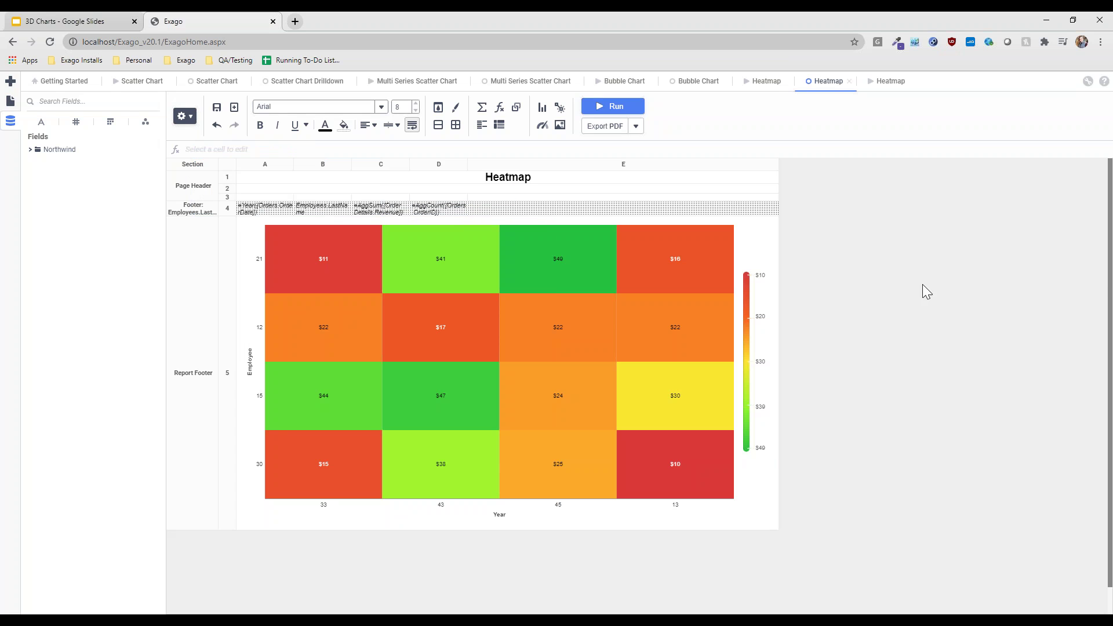
# Open the heatmap in the Chart Wizard and review its chart type and data settings
pyautogui.click(446, 210)
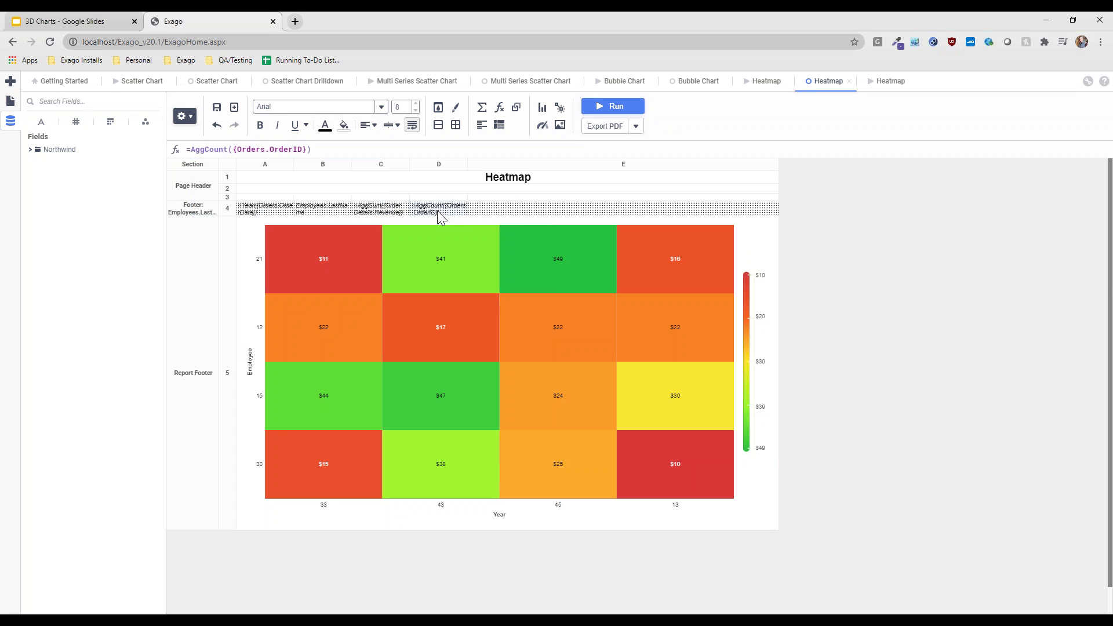
pyautogui.doubleClick(500, 352)
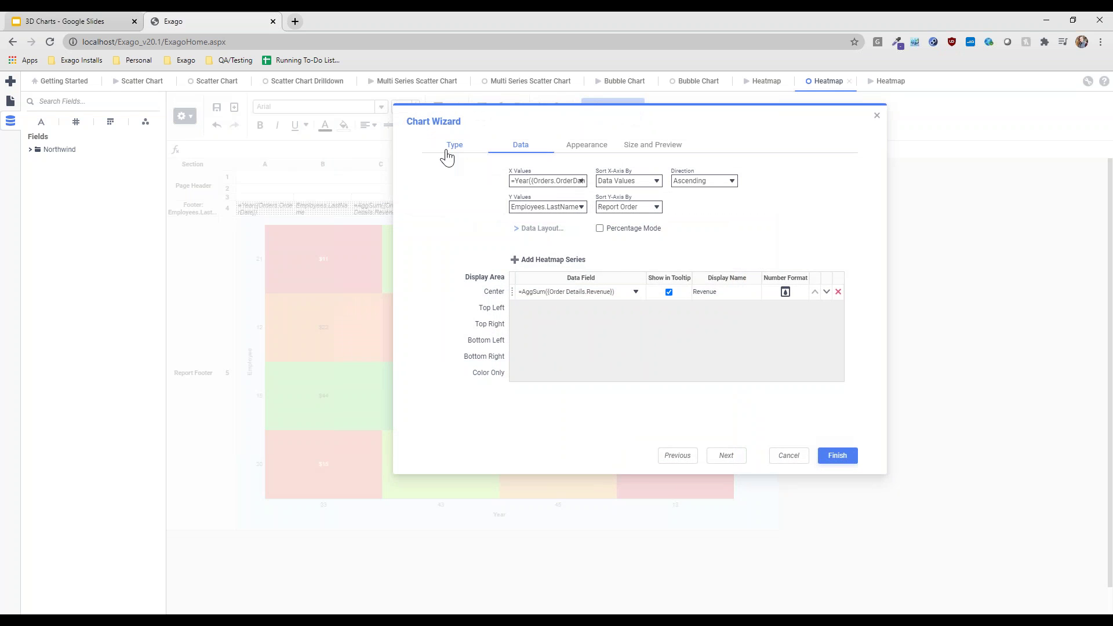
pyautogui.click(453, 146)
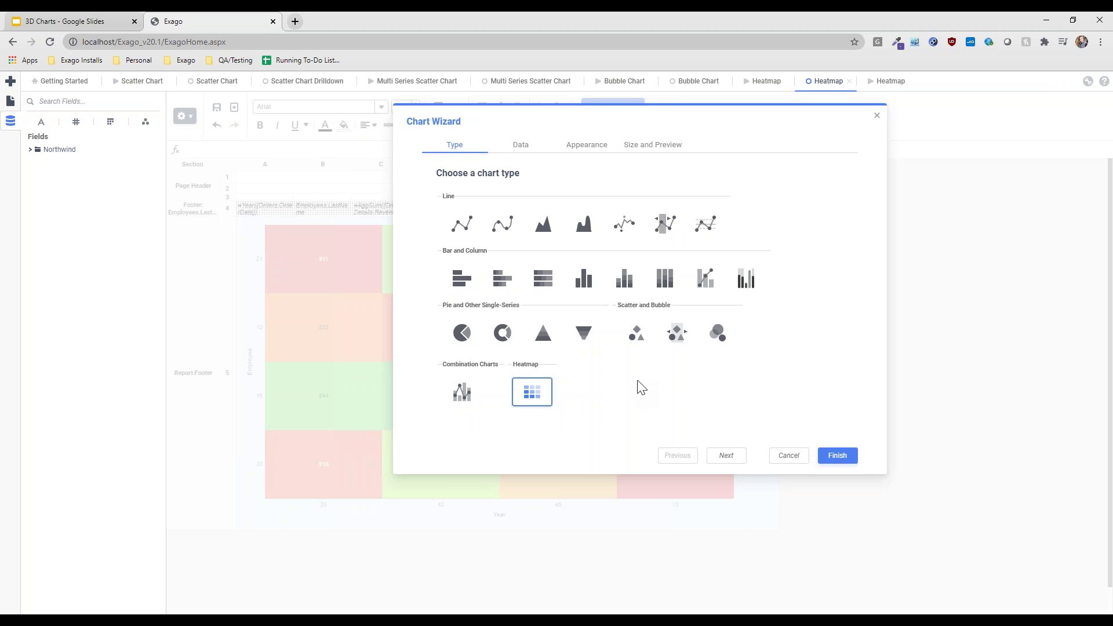
pyautogui.click(521, 144)
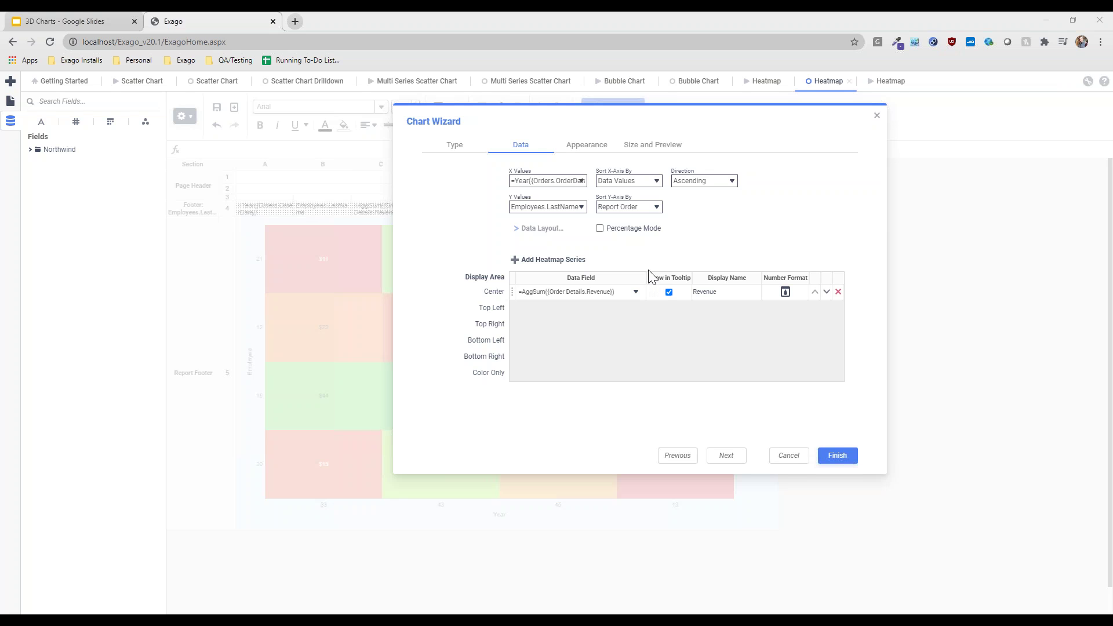
# Examine the field choices for the heatmap's X and Y values and the number format of the Revenue series
pyautogui.moveTo(534, 234)
pyautogui.click(583, 181)
pyautogui.click(482, 186)
pyautogui.click(576, 212)
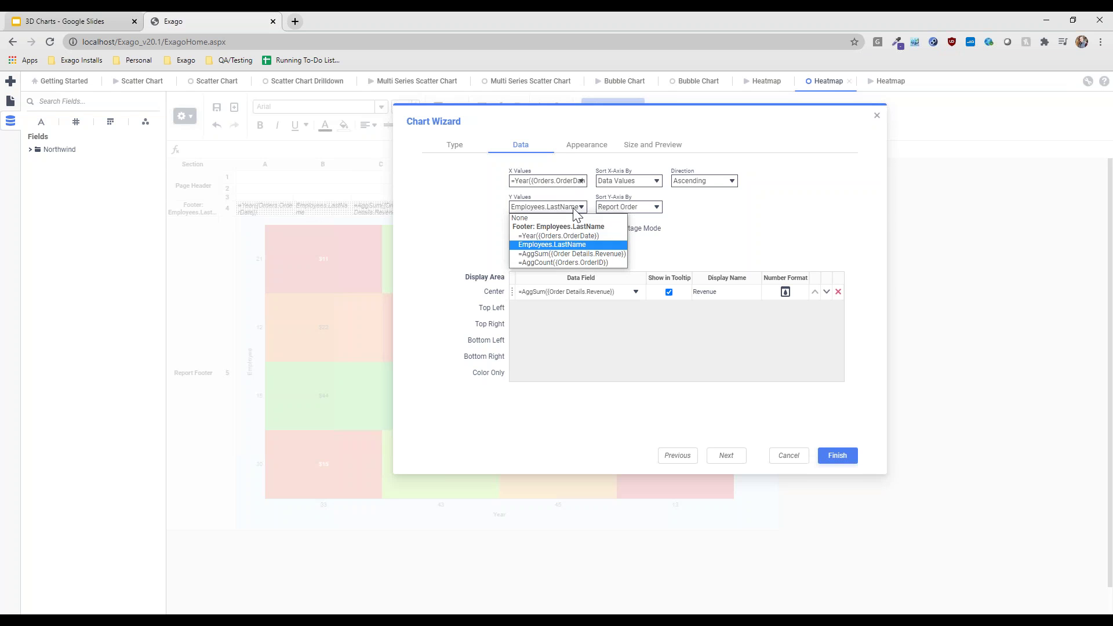
pyautogui.click(464, 215)
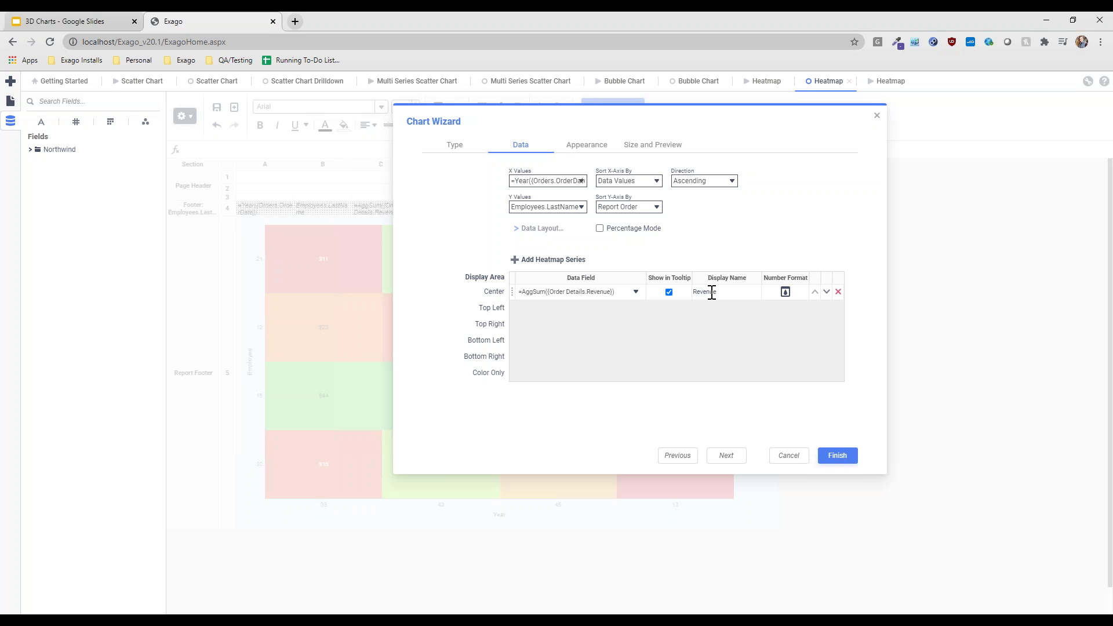
pyautogui.click(786, 293)
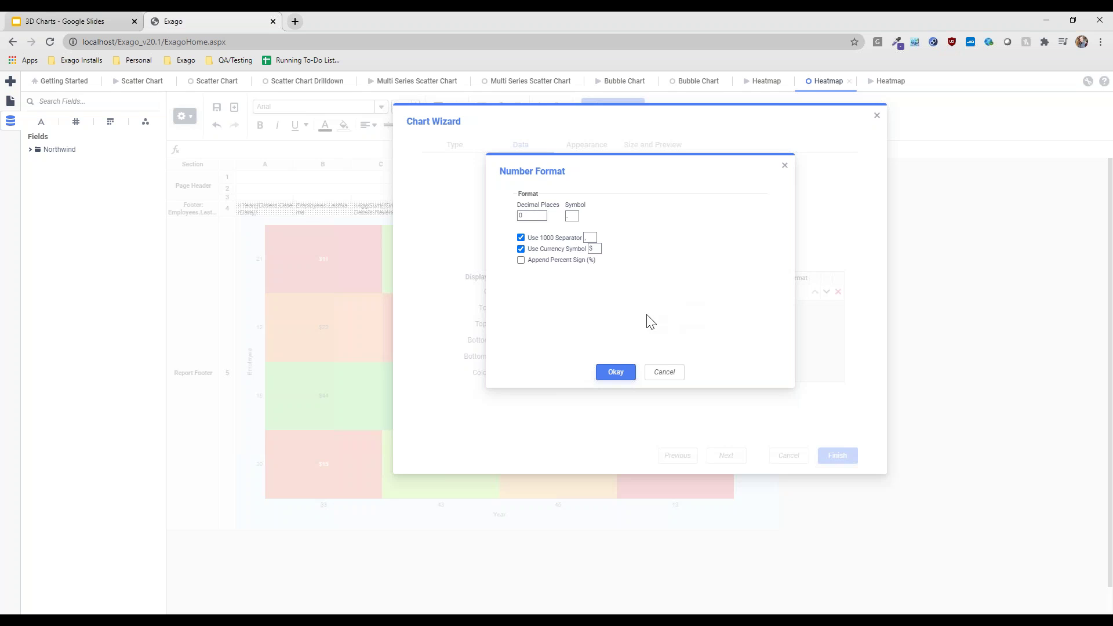
pyautogui.click(616, 374)
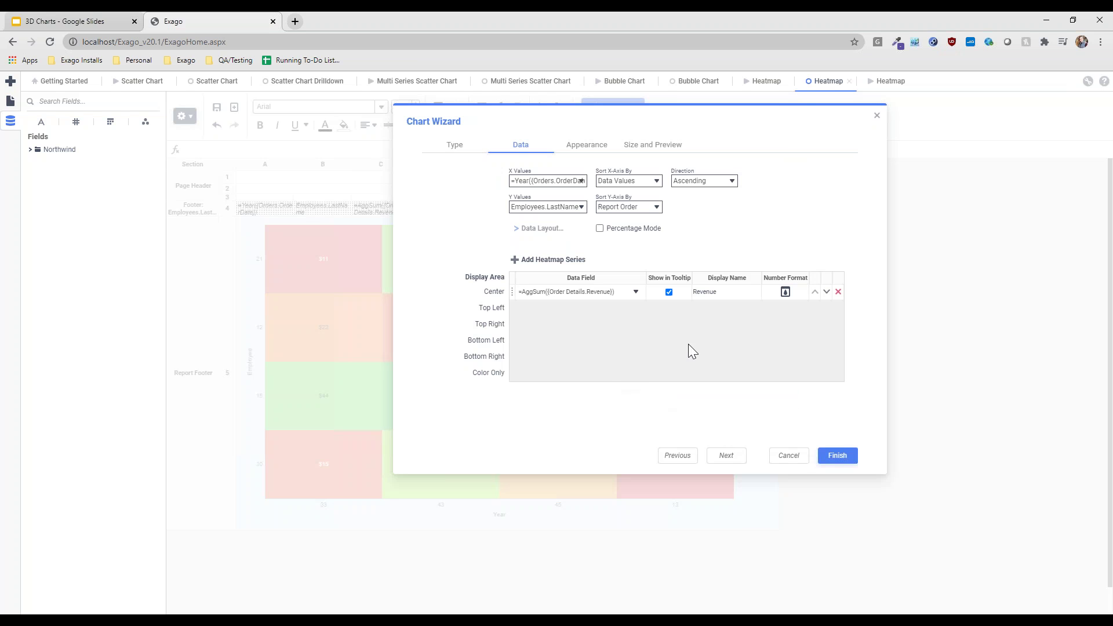
# Try adding a Top Left heatmap series based on =AggCount({Orders.OrderID}) with the display name Order Count
pyautogui.click(534, 264)
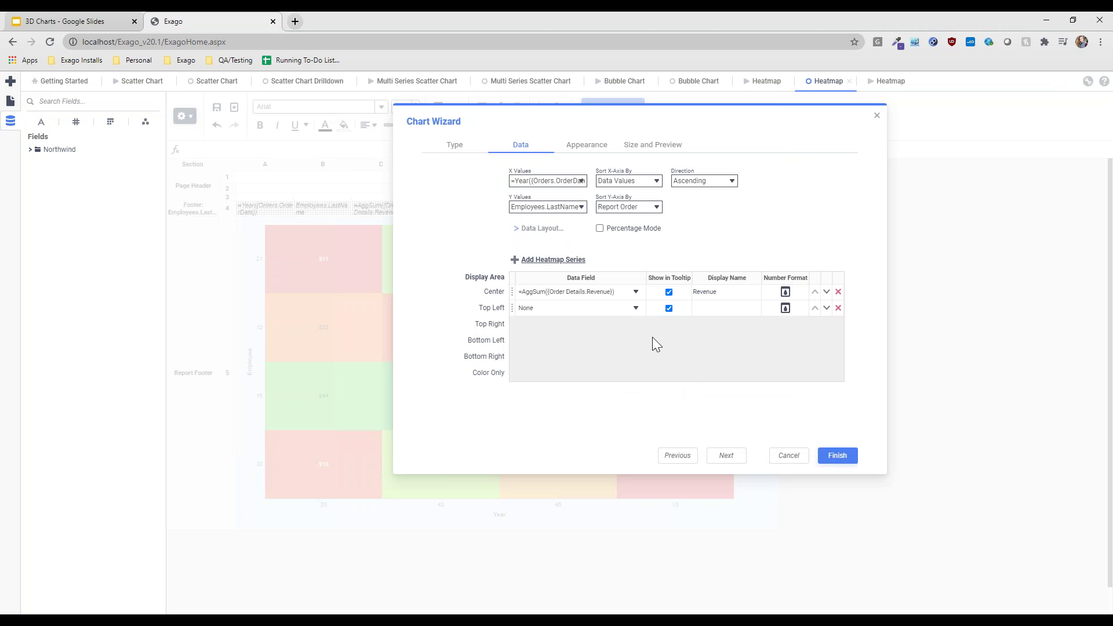
pyautogui.click(637, 307)
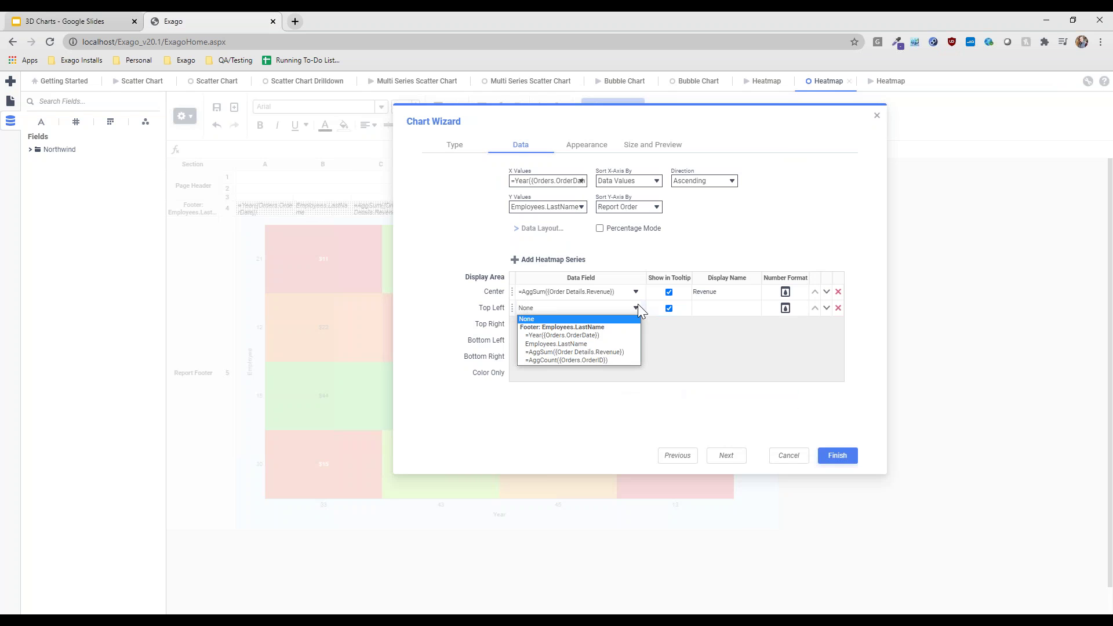
pyautogui.click(574, 363)
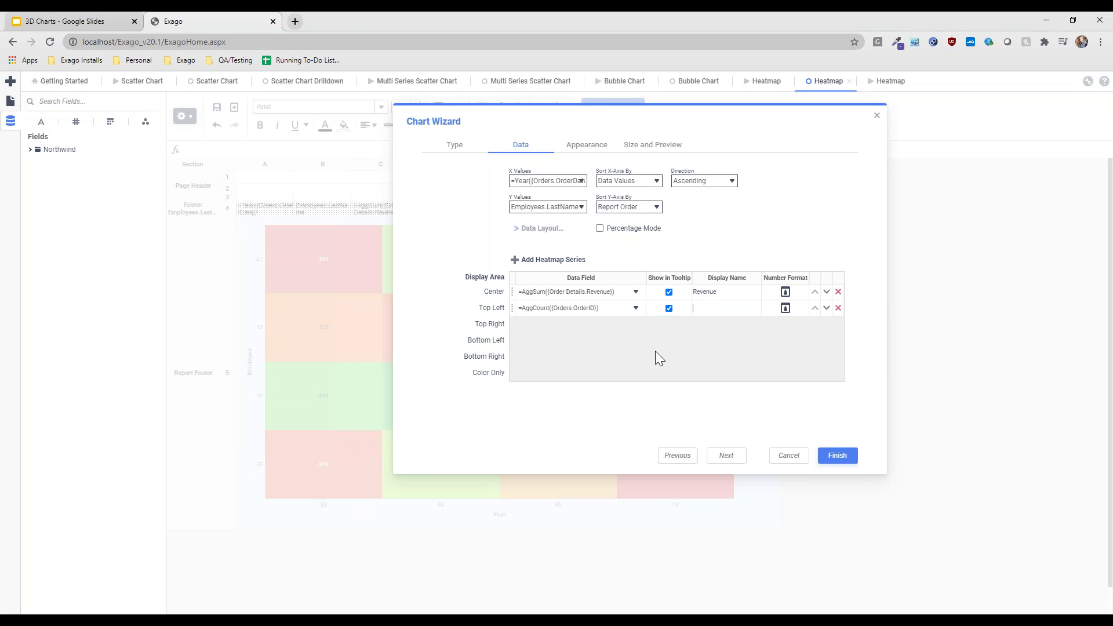
pyautogui.write('Order Count')
pyautogui.click(785, 308)
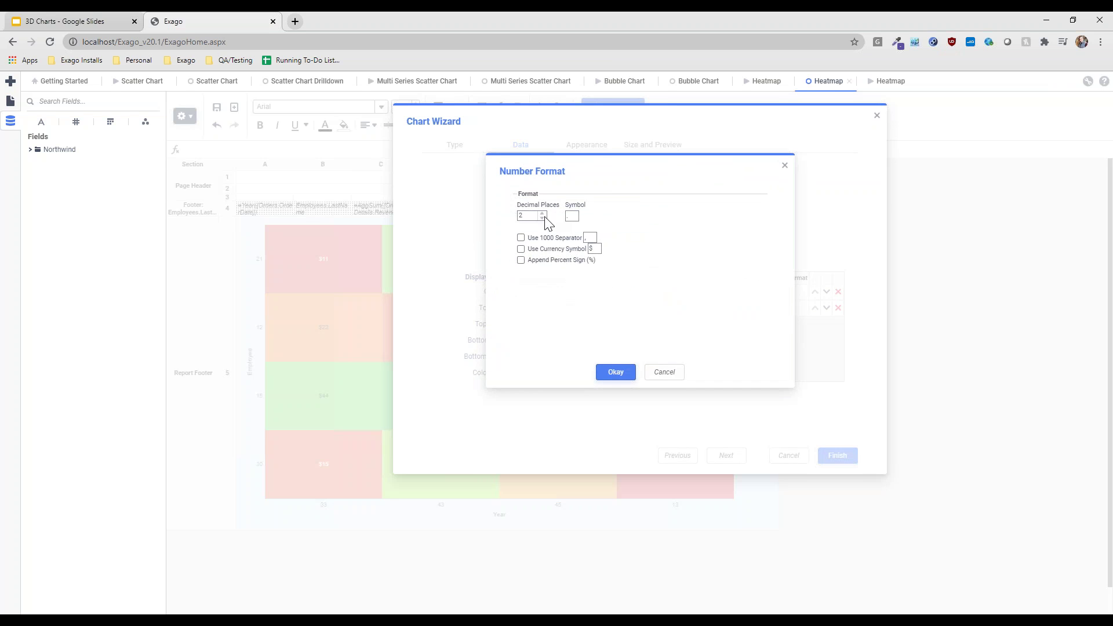
pyautogui.click(617, 374)
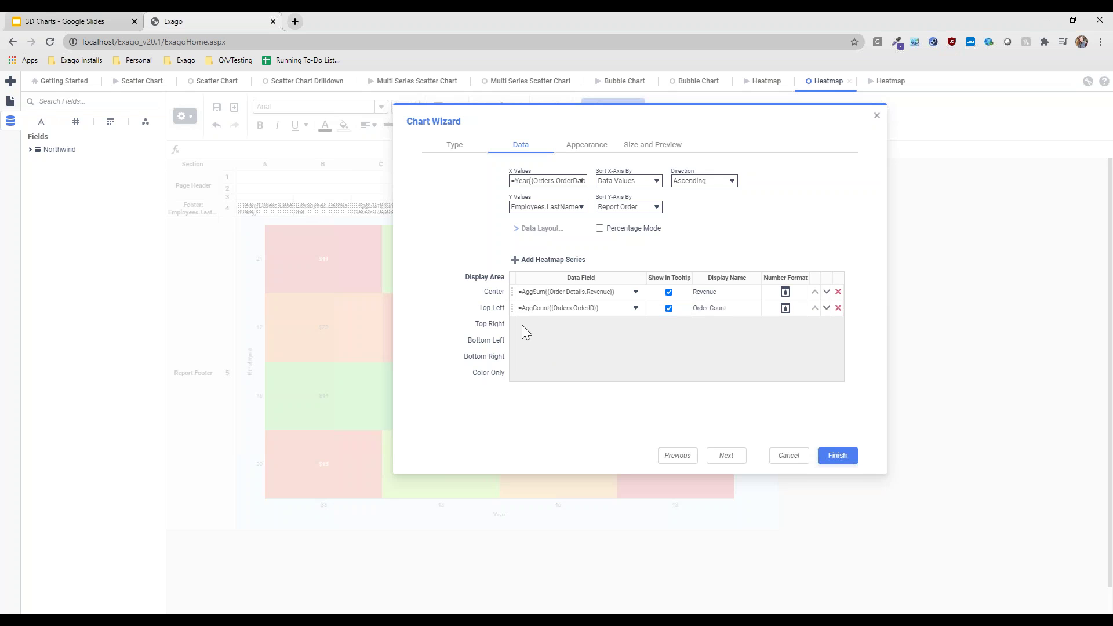
# Try rearranging the heatmap series' display areas and redefining the Top Left series as Order Count, and discard the wizard changes
pyautogui.moveTo(513, 308); pyautogui.dragTo(510, 361)
pyautogui.moveTo(511, 295)
pyautogui.mouseDown()
pyautogui.moveTo(513, 349)
pyautogui.moveTo(505, 291)
pyautogui.mouseUp()
pyautogui.click(540, 308)
pyautogui.click(565, 360)
pyautogui.write('Order Count')
pyautogui.click(786, 308)
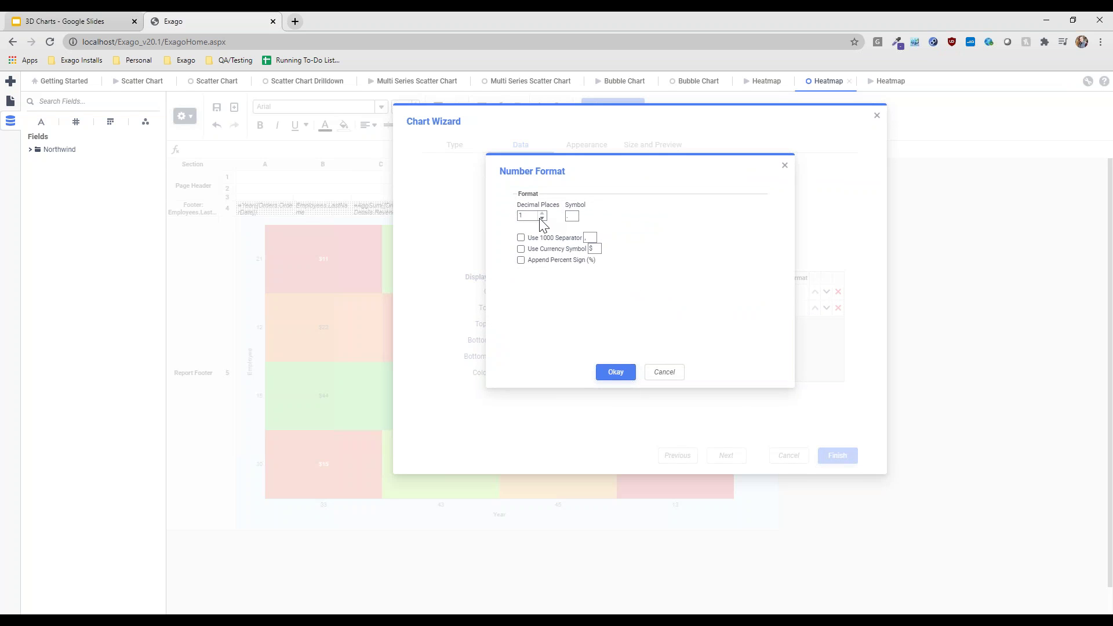
pyautogui.click(616, 372)
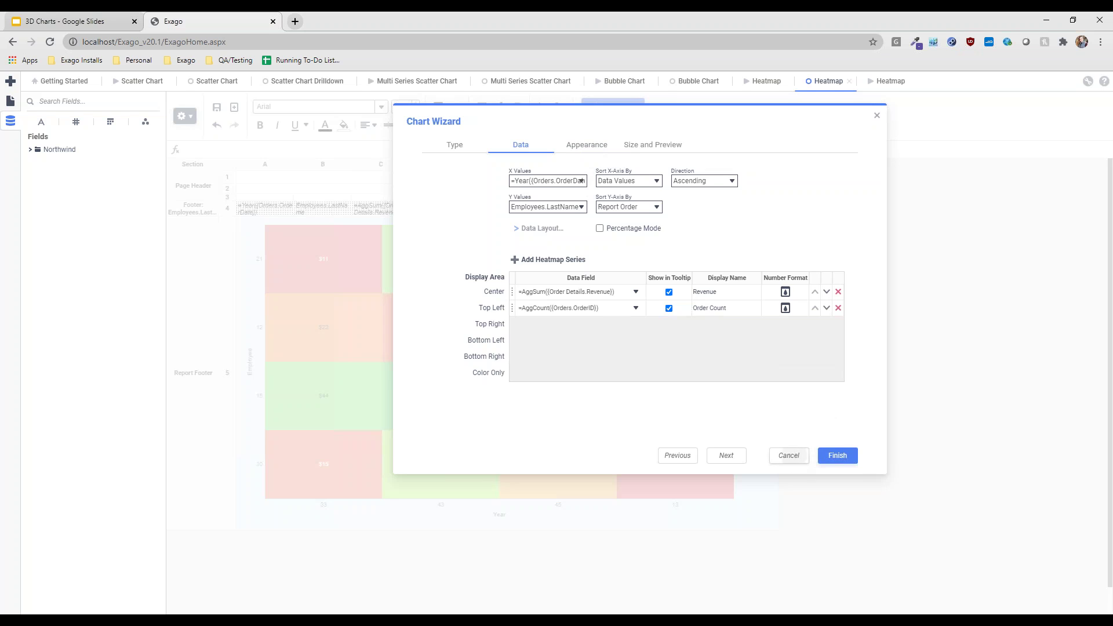
pyautogui.click(789, 455)
# Reopen the heatmap's Chart Wizard and add =AggCount({Orders.OrderID}) as a Top Left series named Order Count, formatted without decimal places
pyautogui.doubleClick(502, 382)
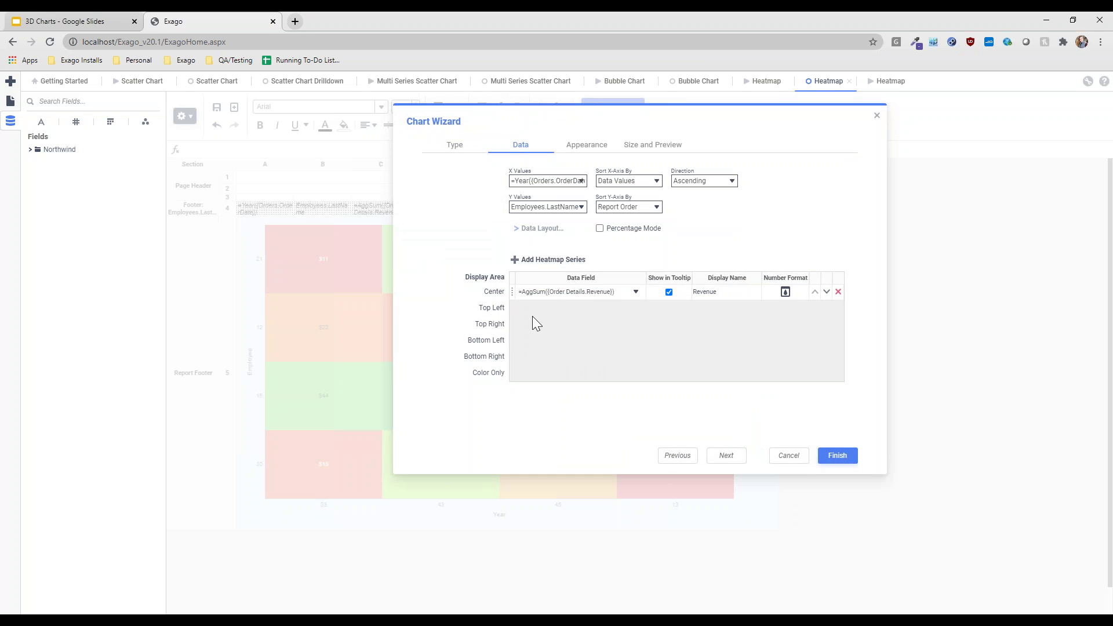
pyautogui.click(523, 259)
pyautogui.click(557, 308)
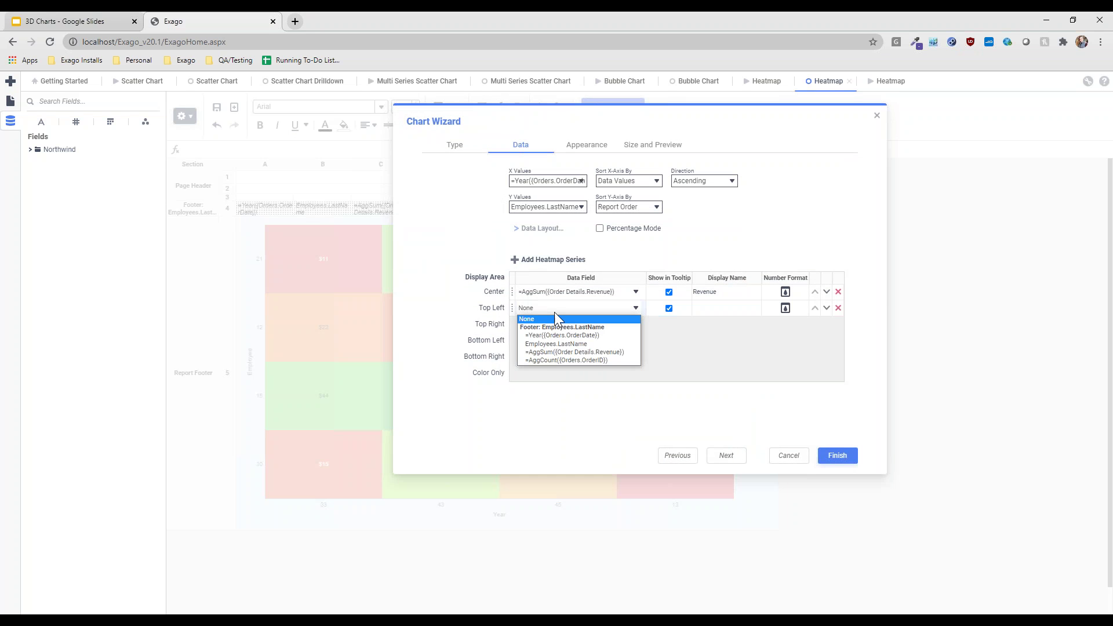
pyautogui.click(562, 359)
pyautogui.click(699, 312)
pyautogui.write('Order Count')
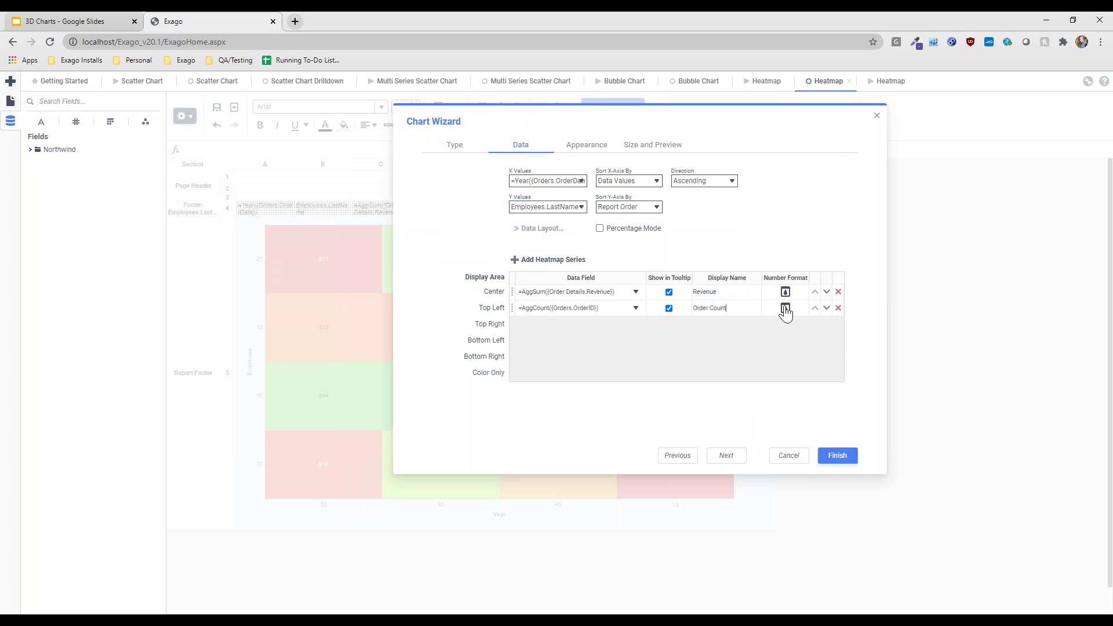
pyautogui.click(786, 308)
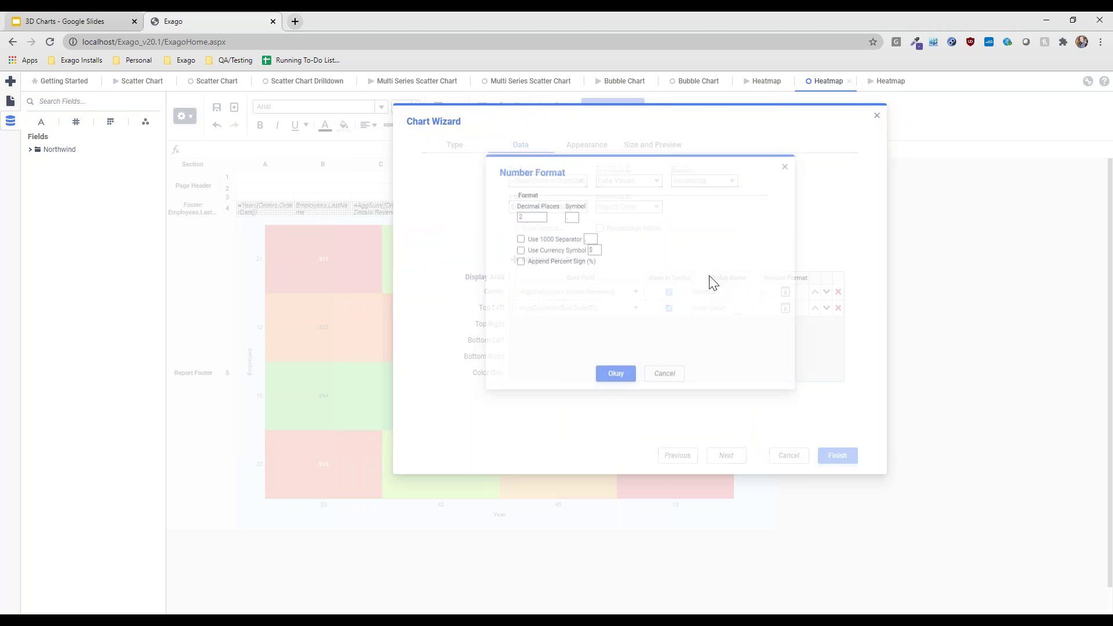
pyautogui.click(603, 380)
# Set the heatmap's color style to Interval, apply the chart changes and run the report
pyautogui.click(581, 146)
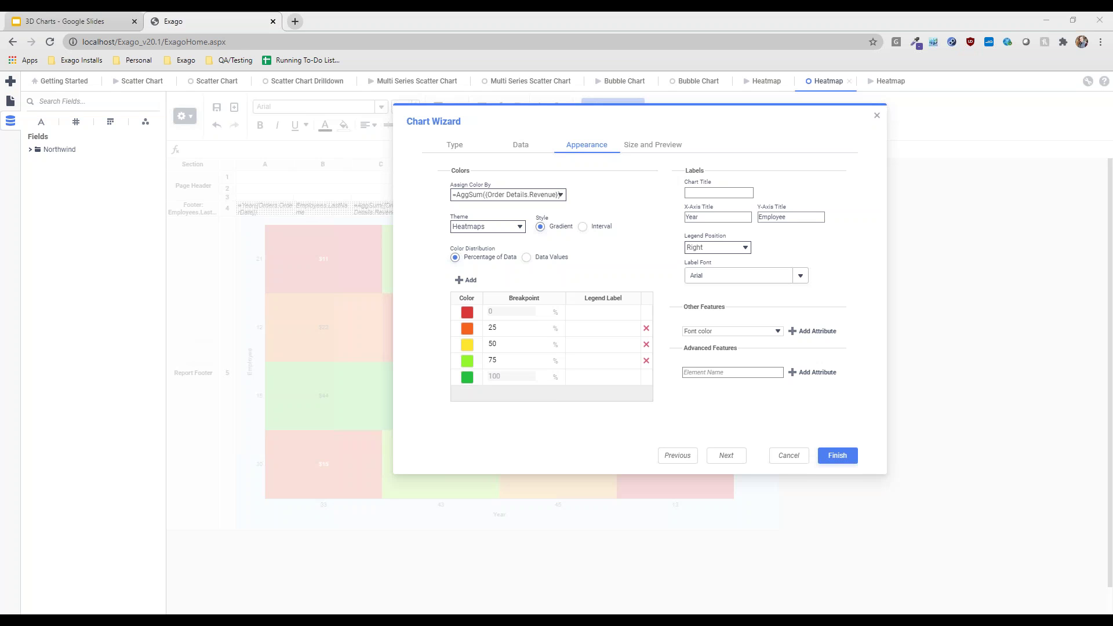
pyautogui.click(602, 227)
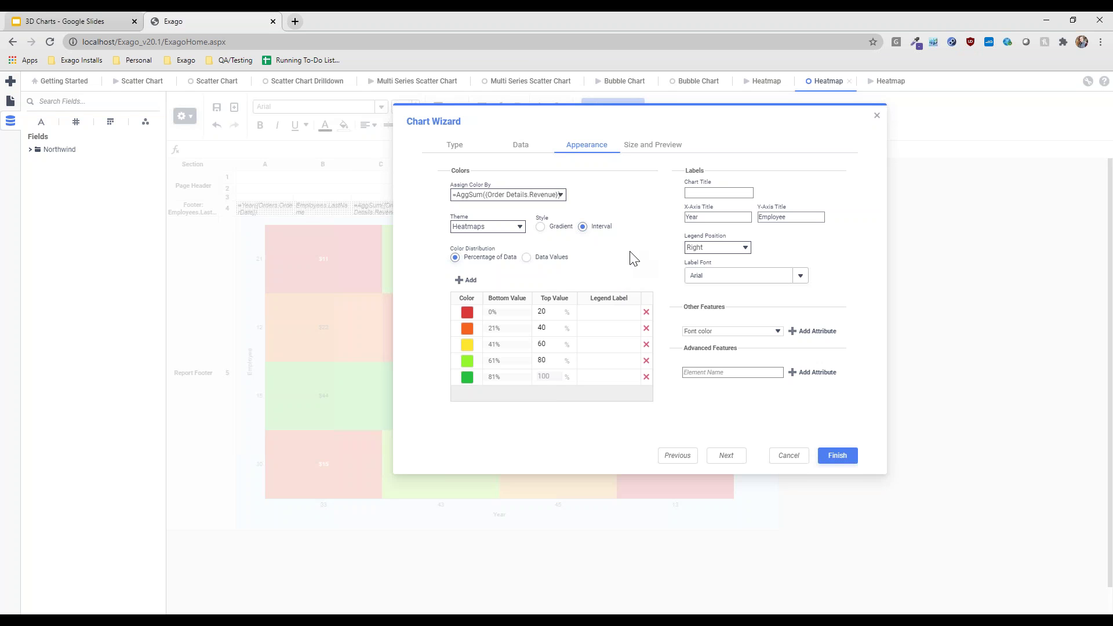
pyautogui.click(844, 458)
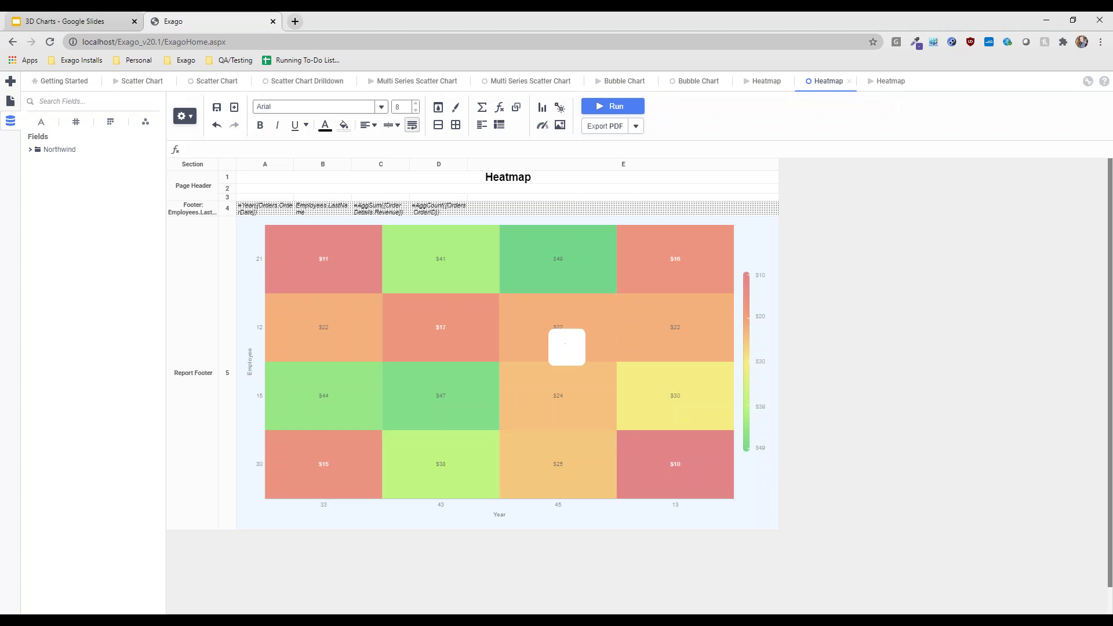
pyautogui.click(612, 106)
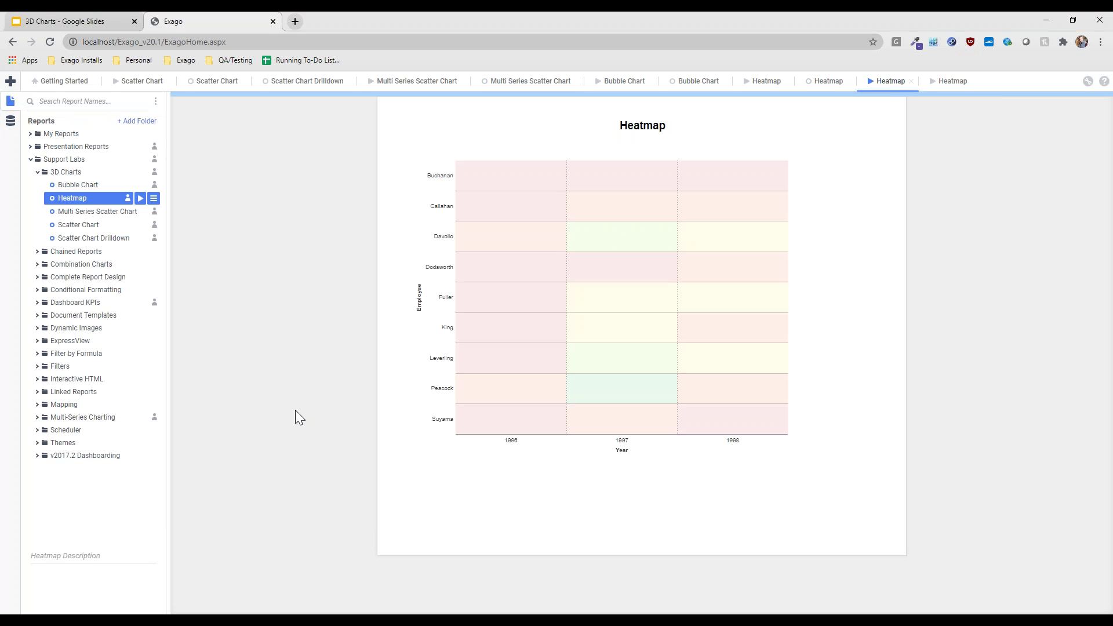
# Inspect the heatmap output, hiding and reshowing the red and orange revenue ranges through the legend
pyautogui.moveTo(457, 165)
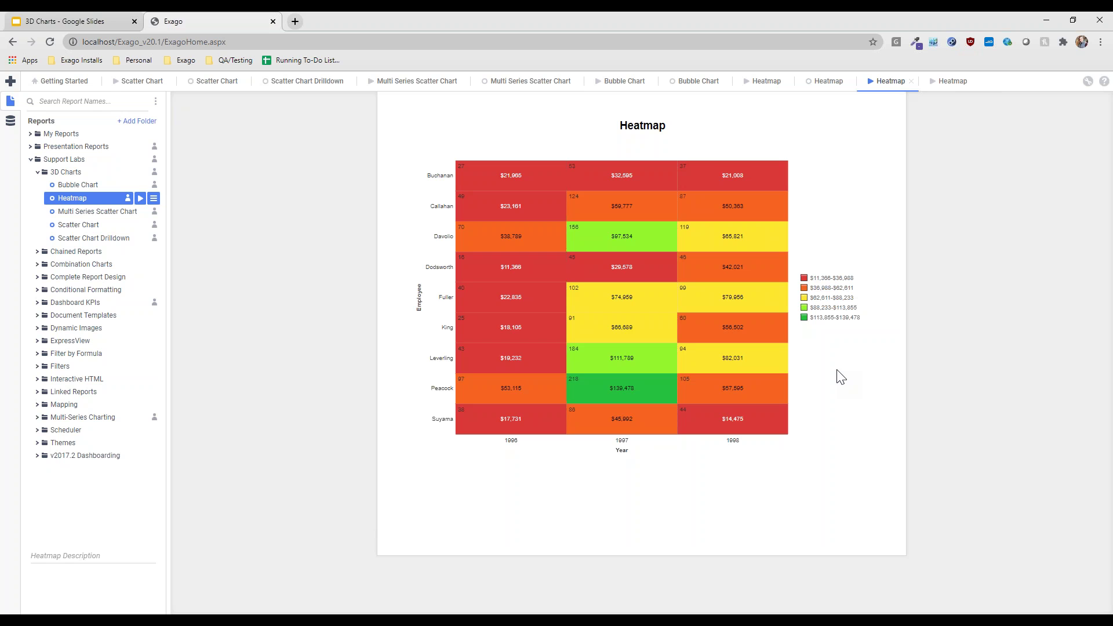
pyautogui.click(829, 278)
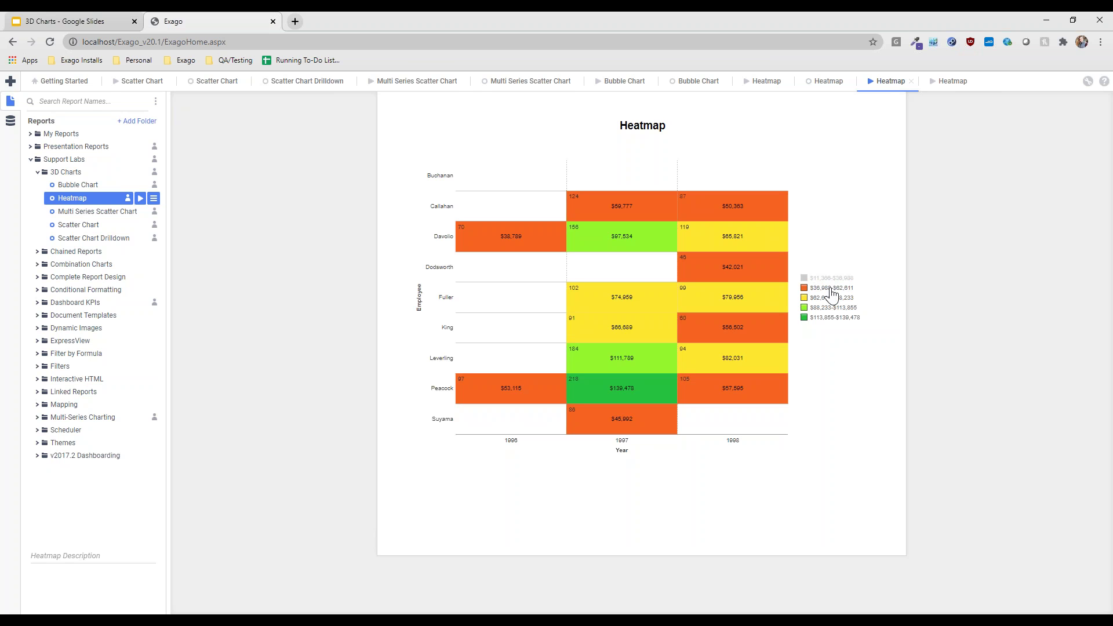
pyautogui.click(828, 288)
pyautogui.click(828, 278)
pyautogui.click(829, 287)
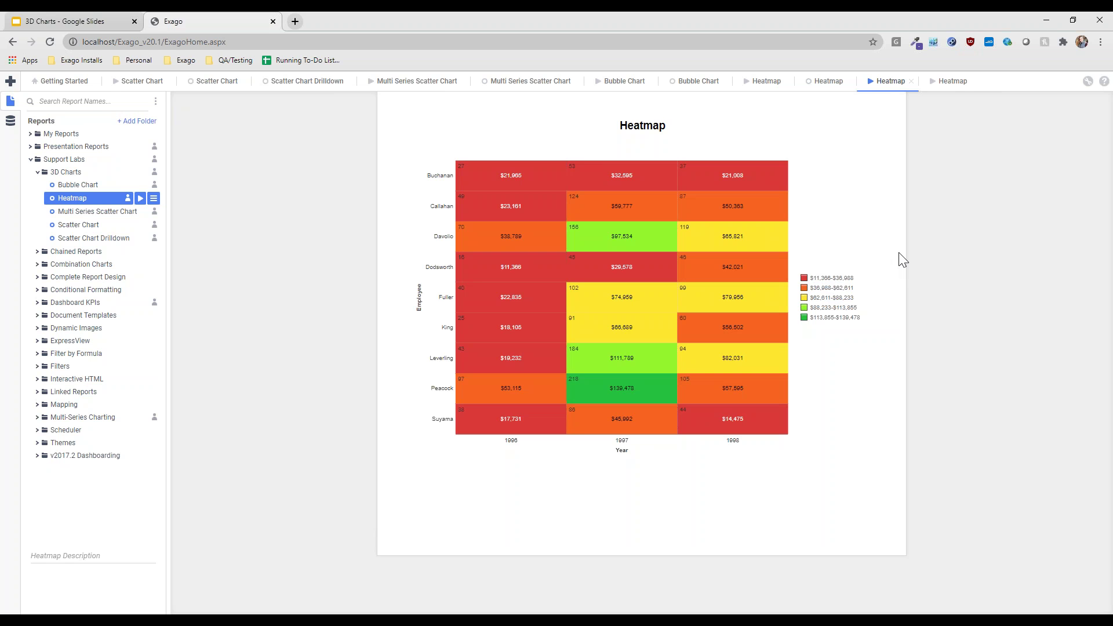